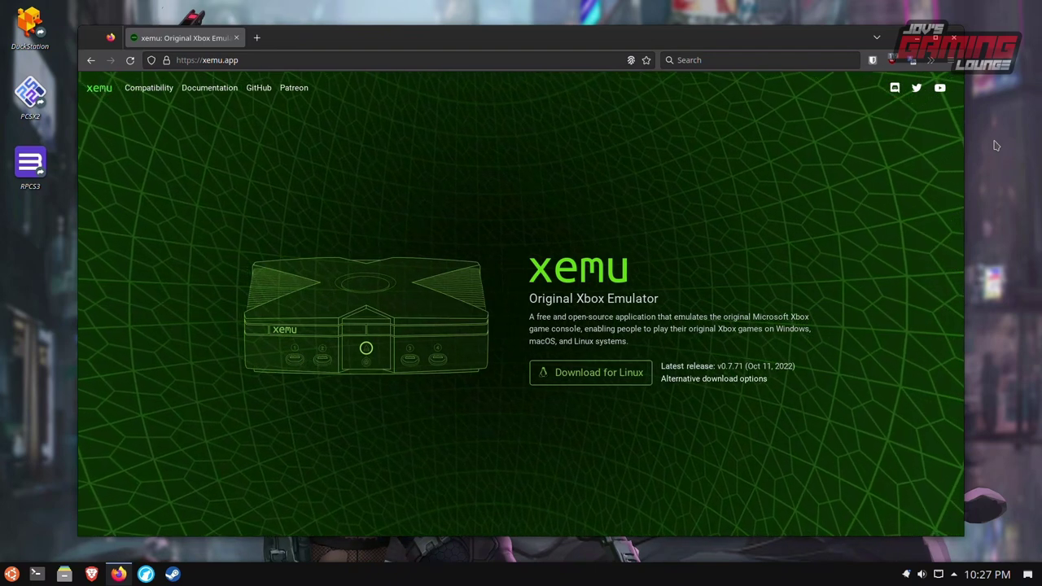
Open the Linux download instructions for xemu and review the Ubuntu PPA installation section.
{"action": "left_click", "coordinate": [592, 380]}
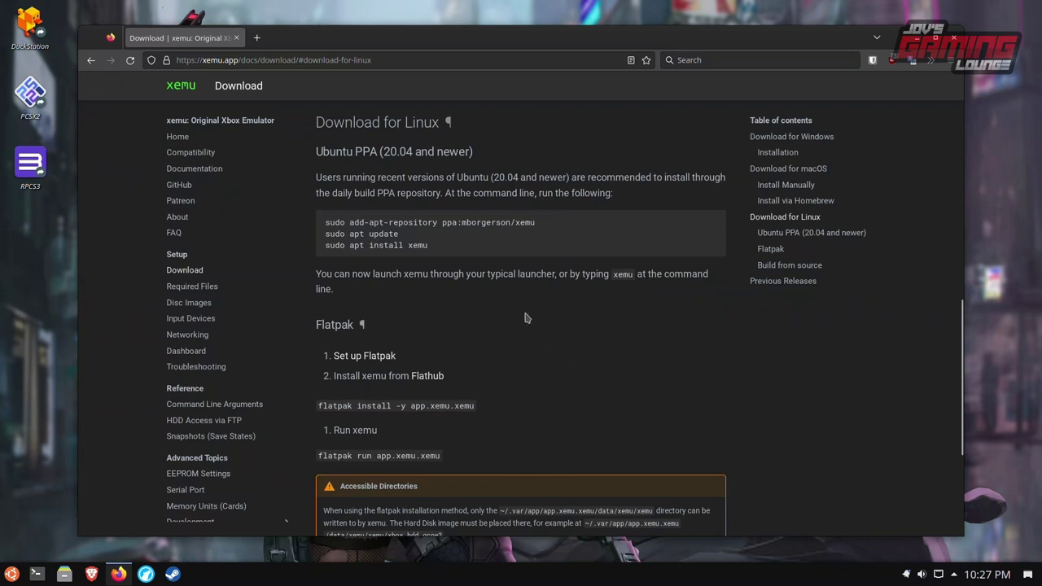
{"action": "triple_click", "coordinate": [332, 155]}
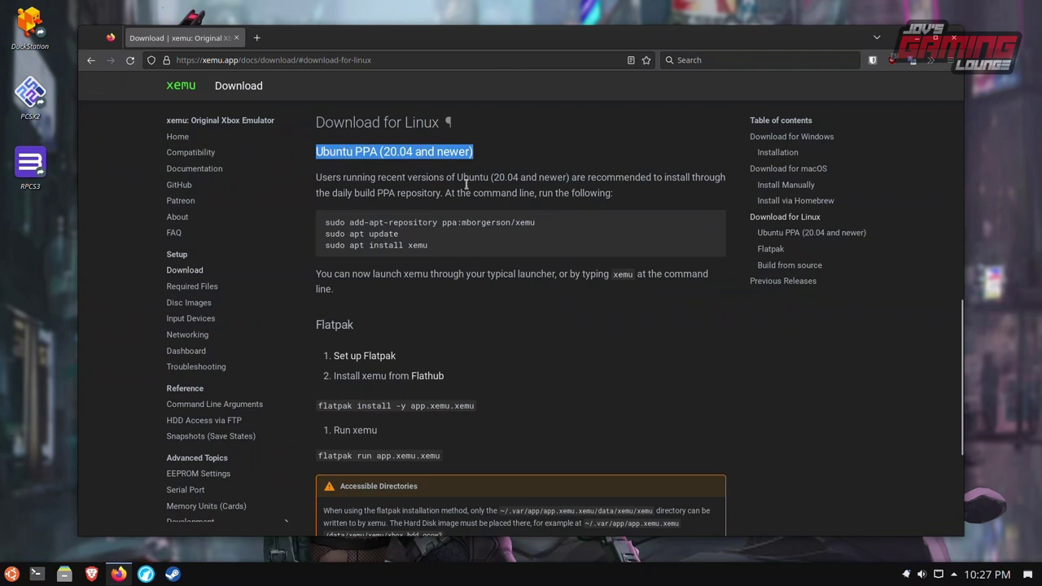
{"action": "left_click", "coordinate": [412, 220]}
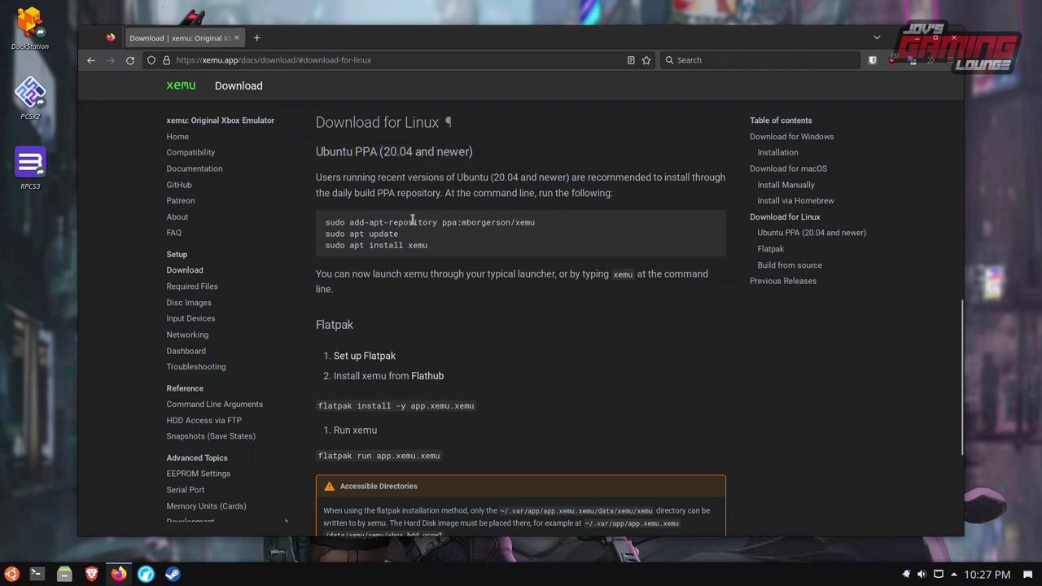
Open the Flatpak setup guide separately, look through the supported distributions, and close it again.
{"action": "middle_click", "coordinate": [387, 359]}
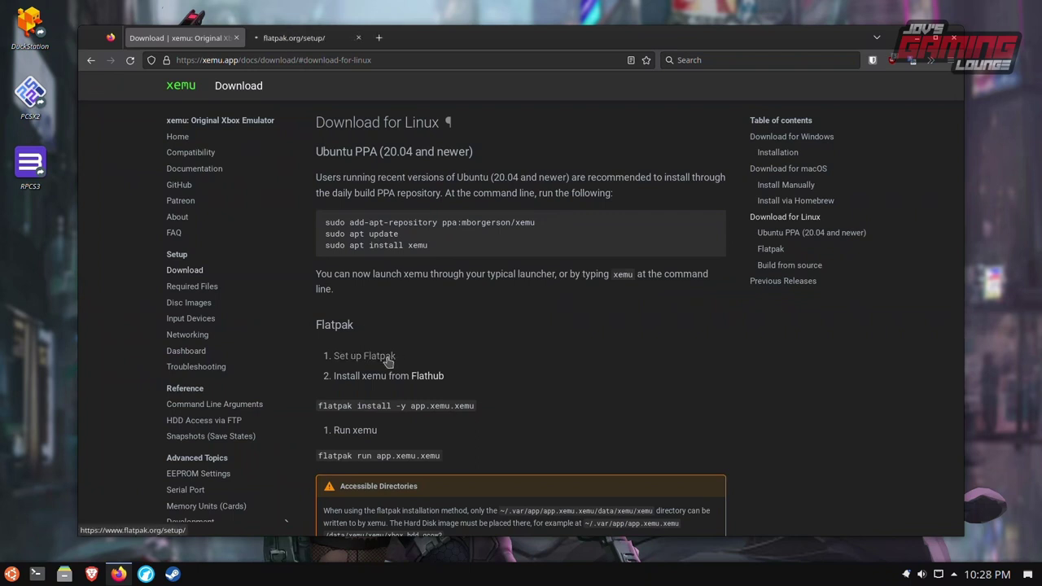
{"action": "left_click", "coordinate": [315, 39]}
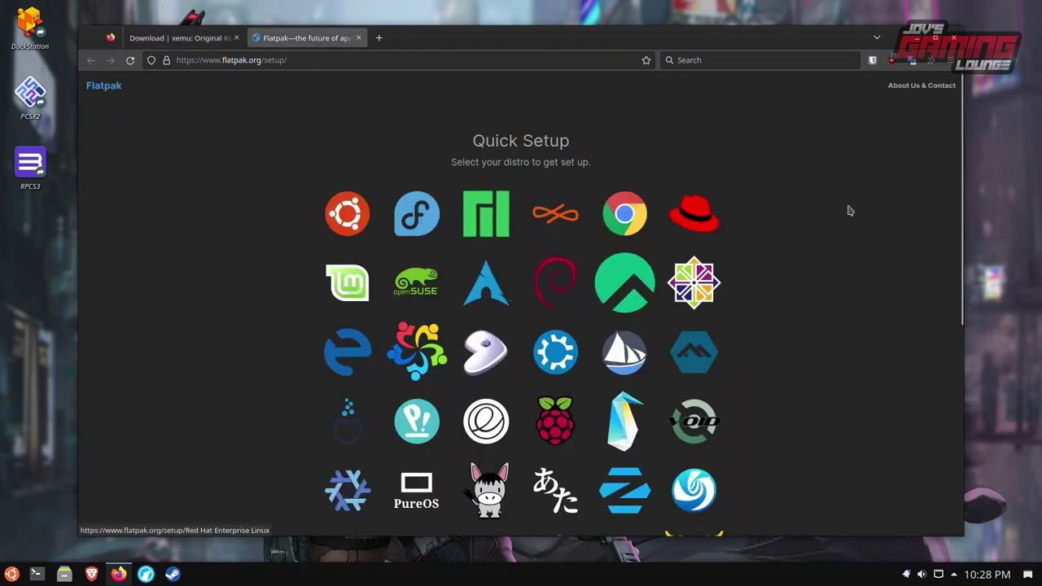
{"action": "scroll", "coordinate": [852, 210], "scroll_direction": "down", "scroll_amount": 1}
{"action": "scroll", "coordinate": [852, 210], "scroll_direction": "down", "scroll_amount": 5}
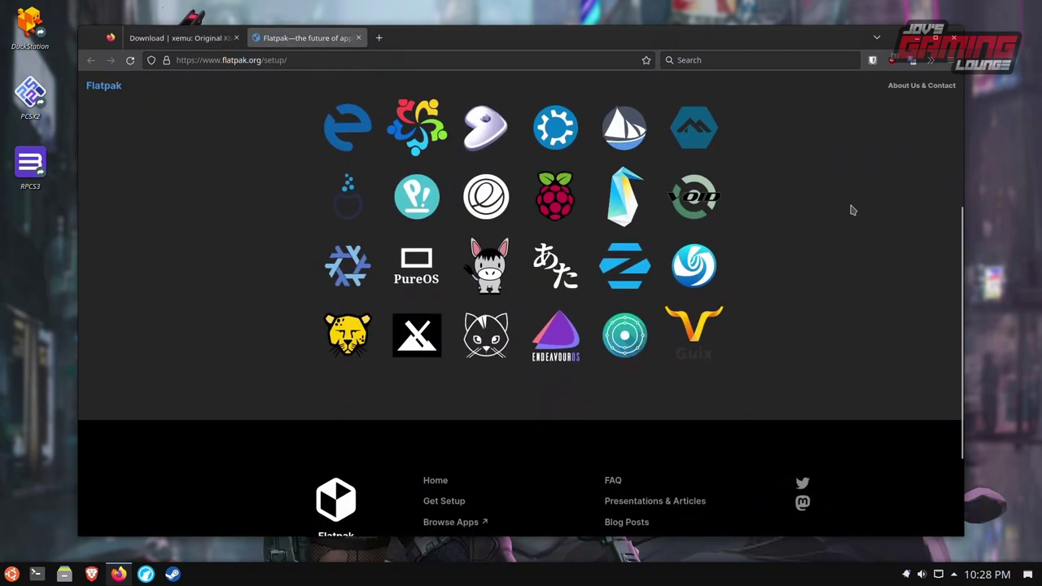
{"action": "scroll", "coordinate": [853, 210], "scroll_direction": "up", "scroll_amount": 5}
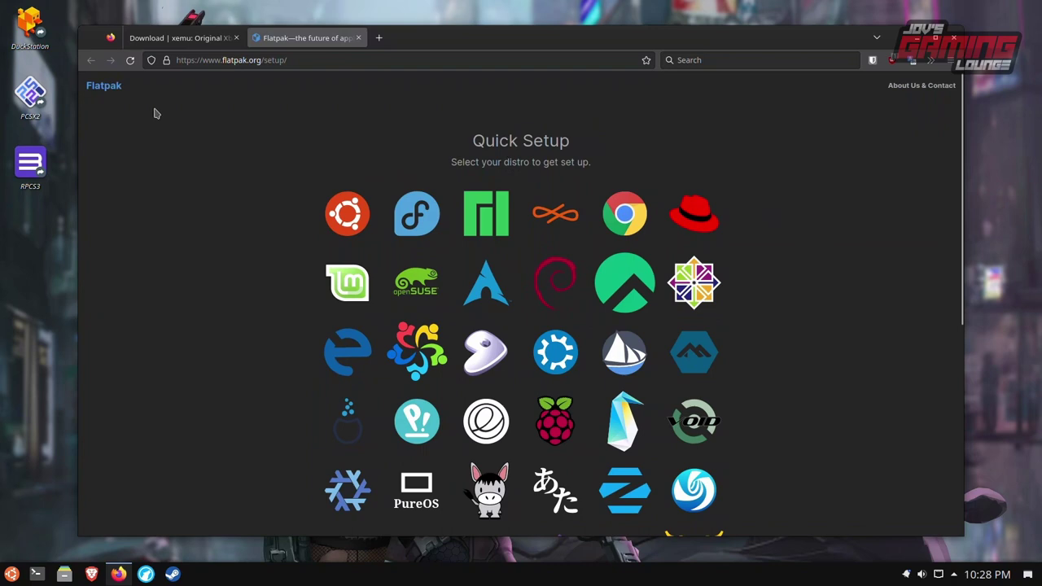
{"action": "left_click", "coordinate": [358, 37]}
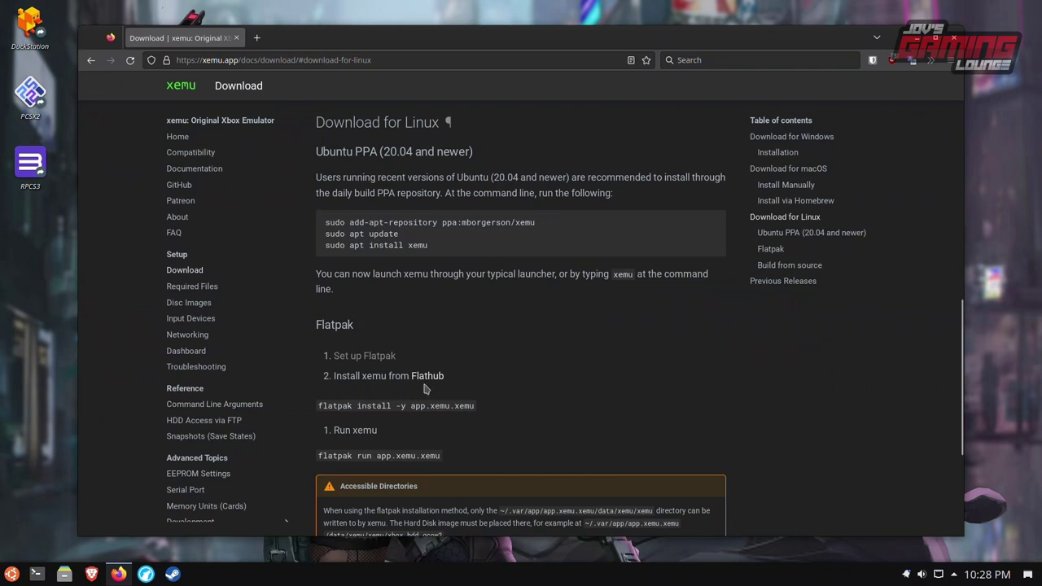
Switch to Discover, search for xemu, and install its Flatpak package.
{"action": "left_click", "coordinate": [11, 574]}
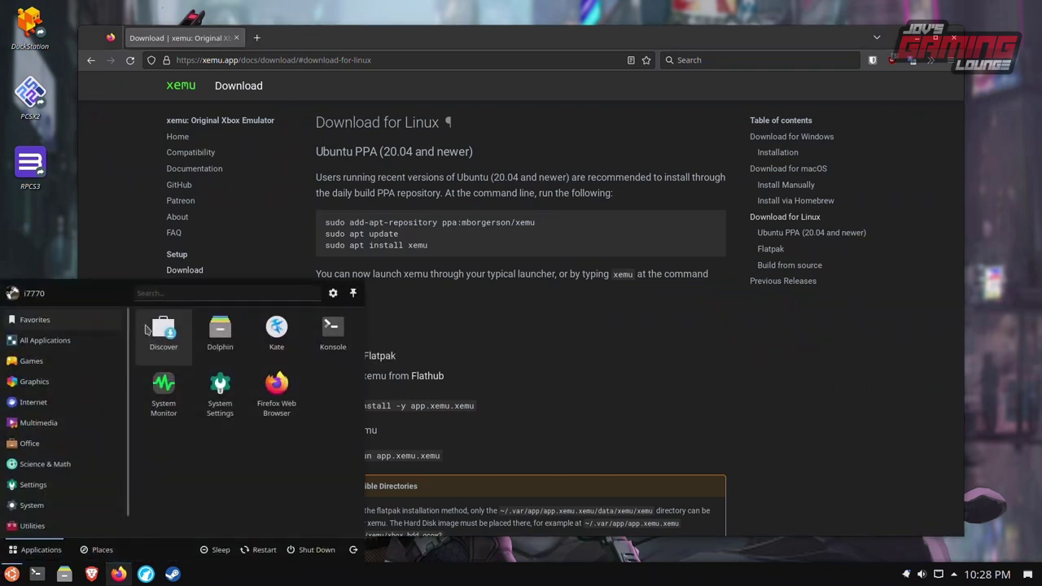
{"action": "left_click", "coordinate": [161, 327]}
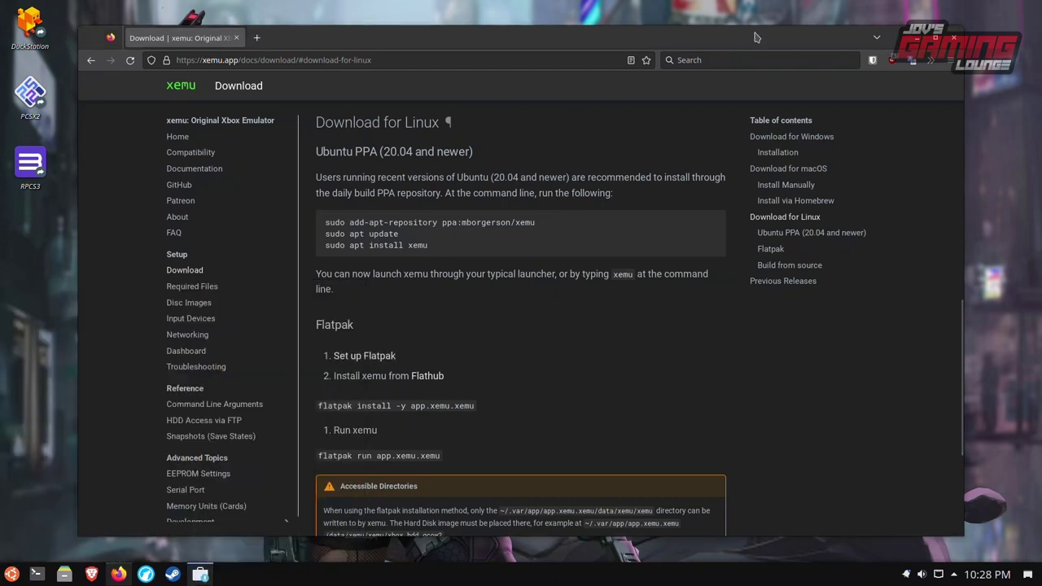
{"action": "left_click", "coordinate": [912, 37]}
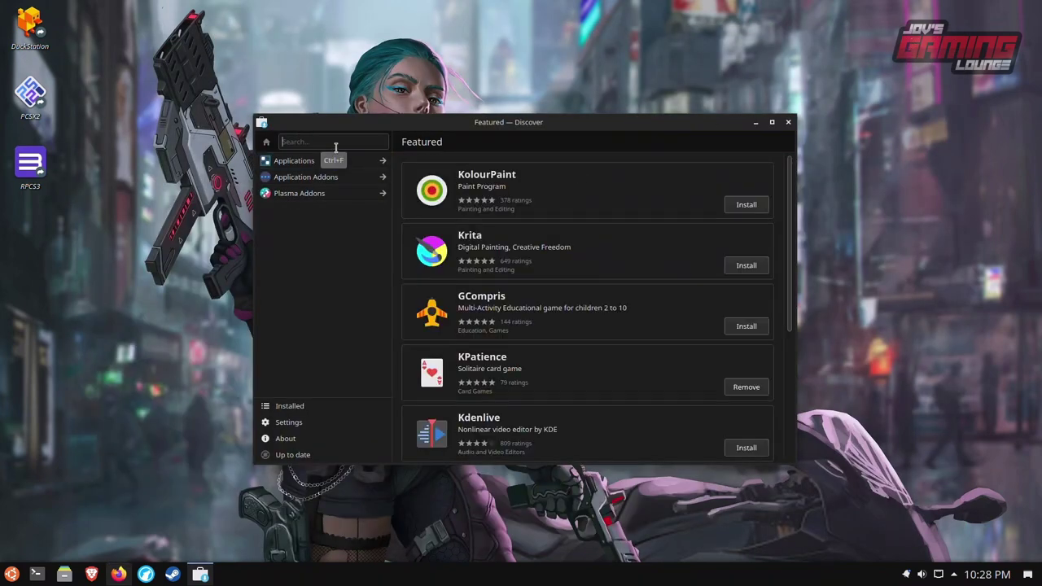
{"action": "left_click", "coordinate": [336, 147]}
{"action": "type", "text": "xem"}
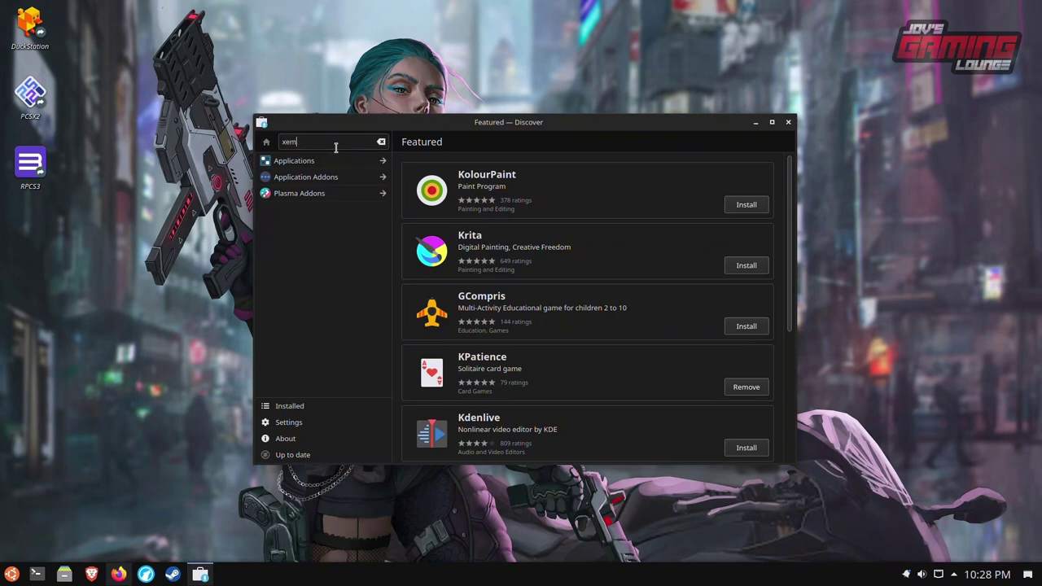
{"action": "type", "text": "u"}
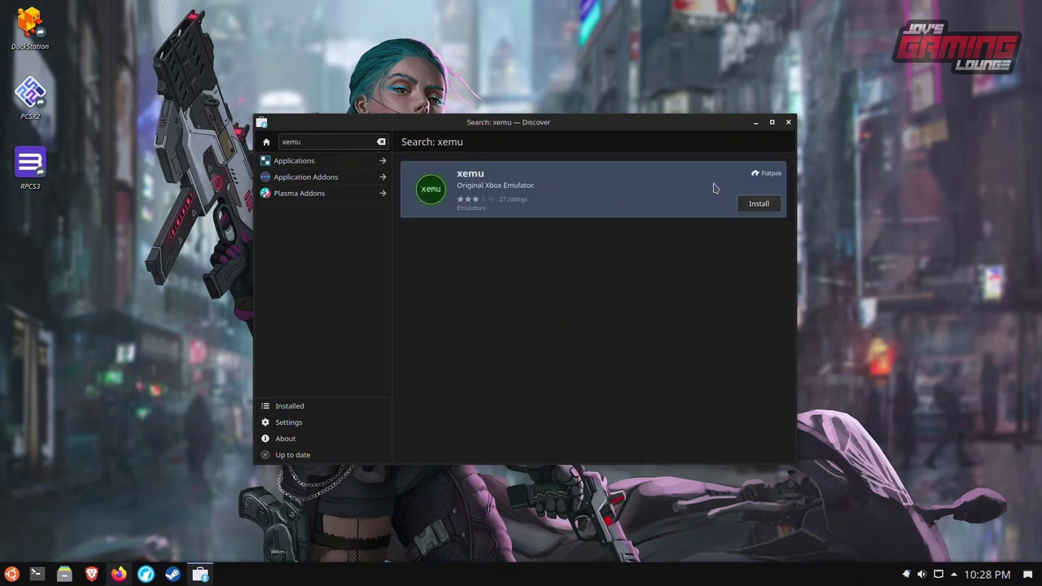
{"action": "left_click", "coordinate": [763, 210]}
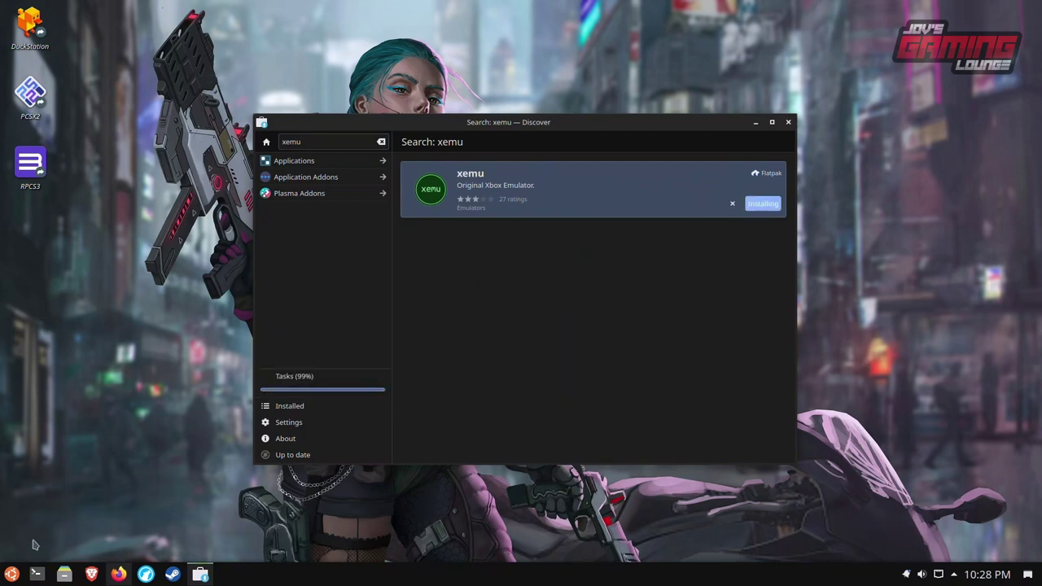
Switch to Firefox and download the pre-formatted Xbox hard disk image from xemu's Required Files page as xbox_hdd.qcow2.zip into Downloads.
{"action": "left_click", "coordinate": [118, 574]}
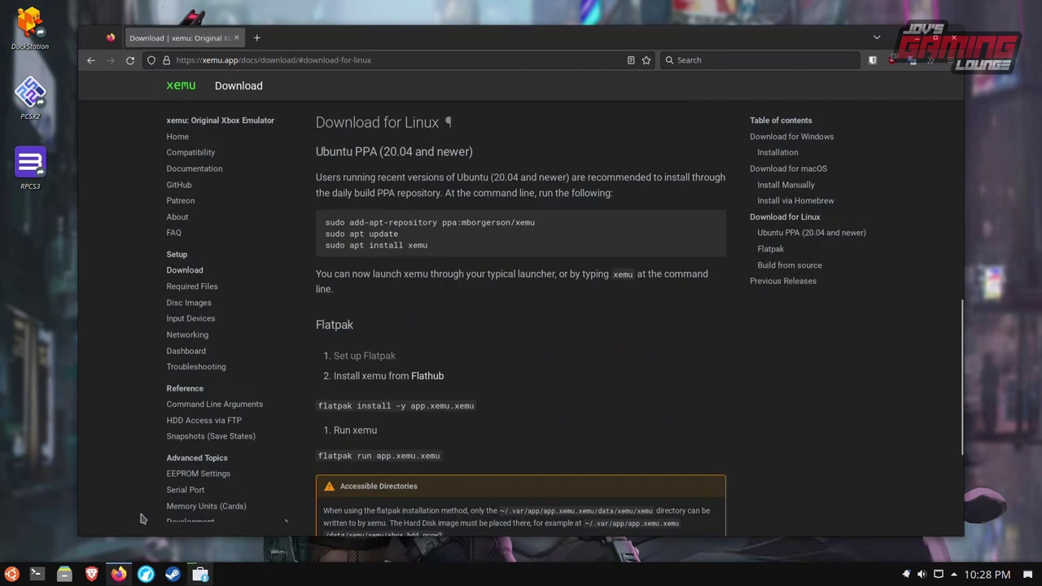
{"action": "left_click", "coordinate": [193, 286]}
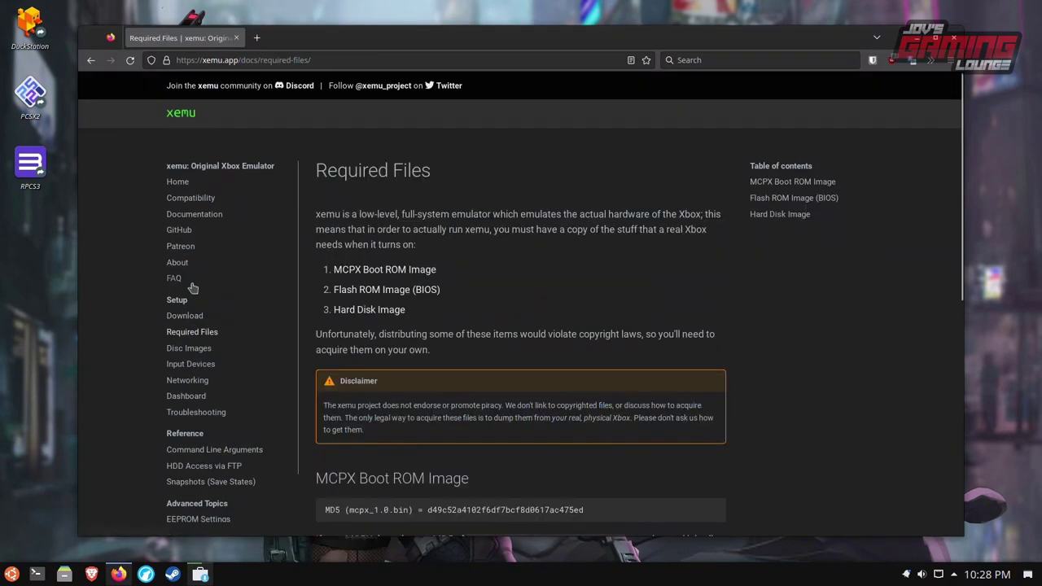
{"action": "left_click", "coordinate": [394, 314]}
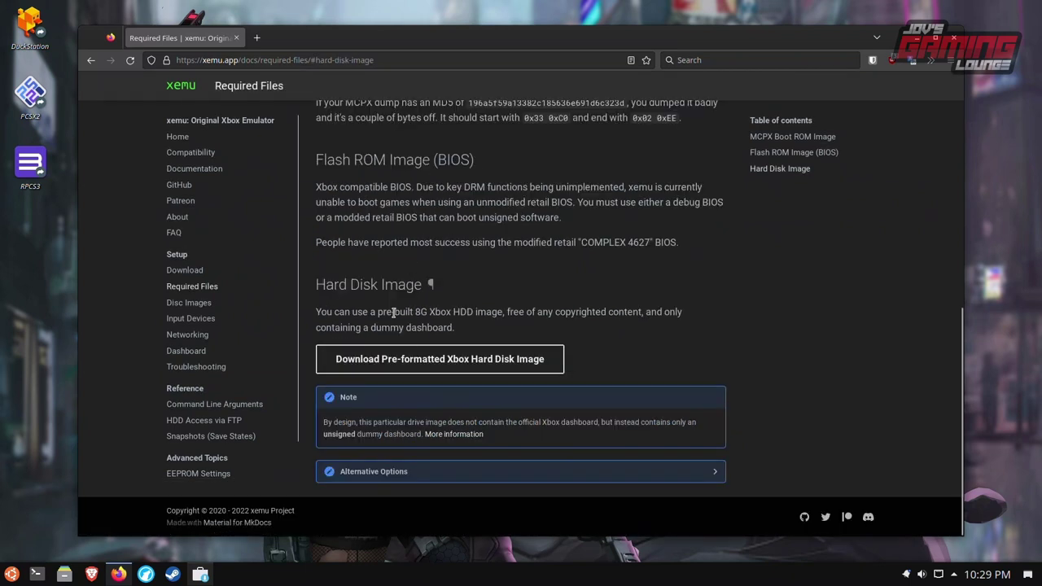
{"action": "left_click", "coordinate": [374, 363]}
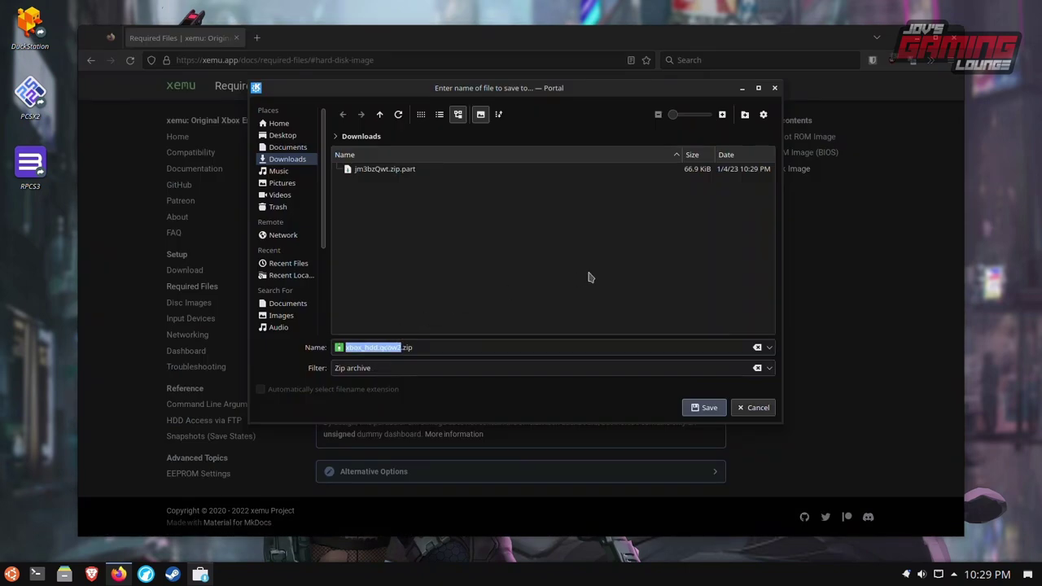
{"action": "left_click", "coordinate": [700, 407]}
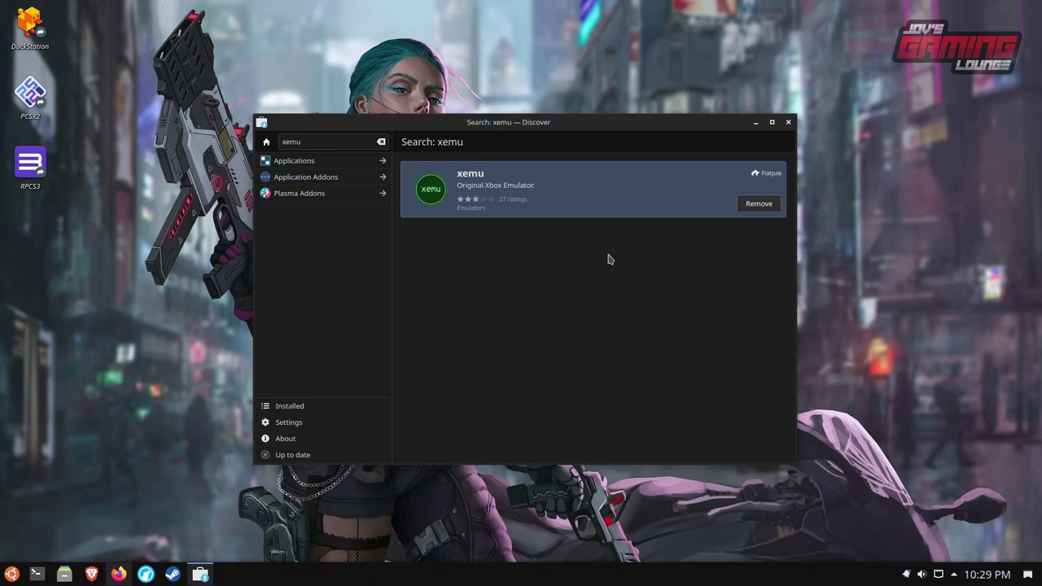
Launch xemu from its Discover page and open its machine settings.
{"action": "left_click", "coordinate": [633, 201]}
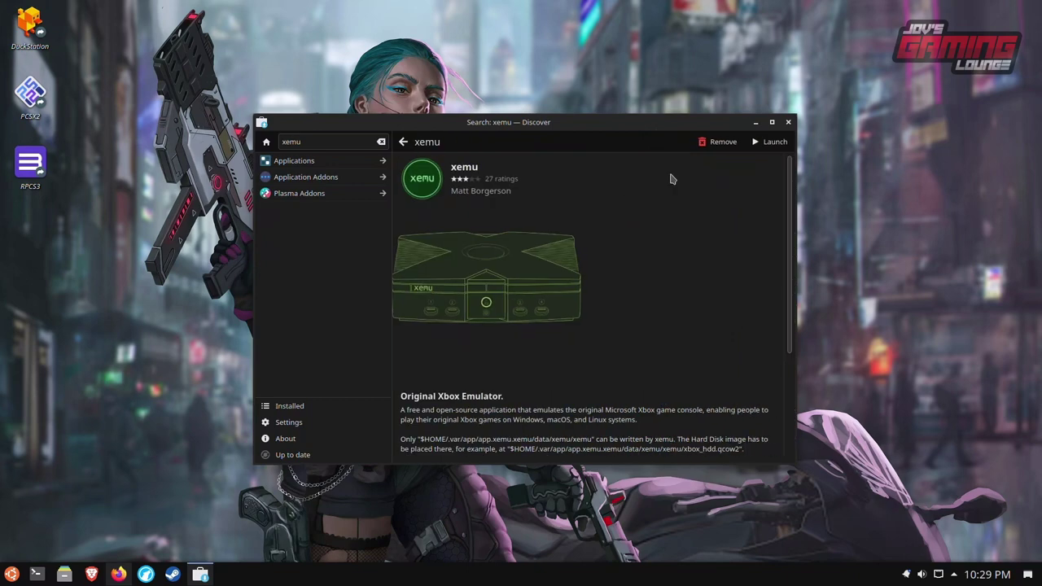
{"action": "left_click", "coordinate": [773, 148]}
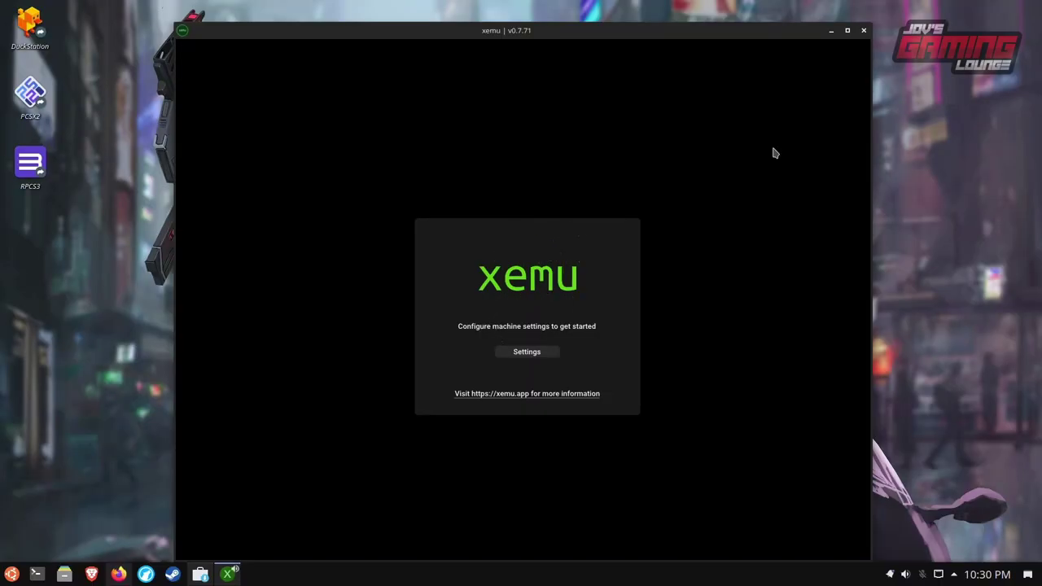
{"action": "left_click_drag", "start_coordinate": [708, 39], "coordinate": [702, 28]}
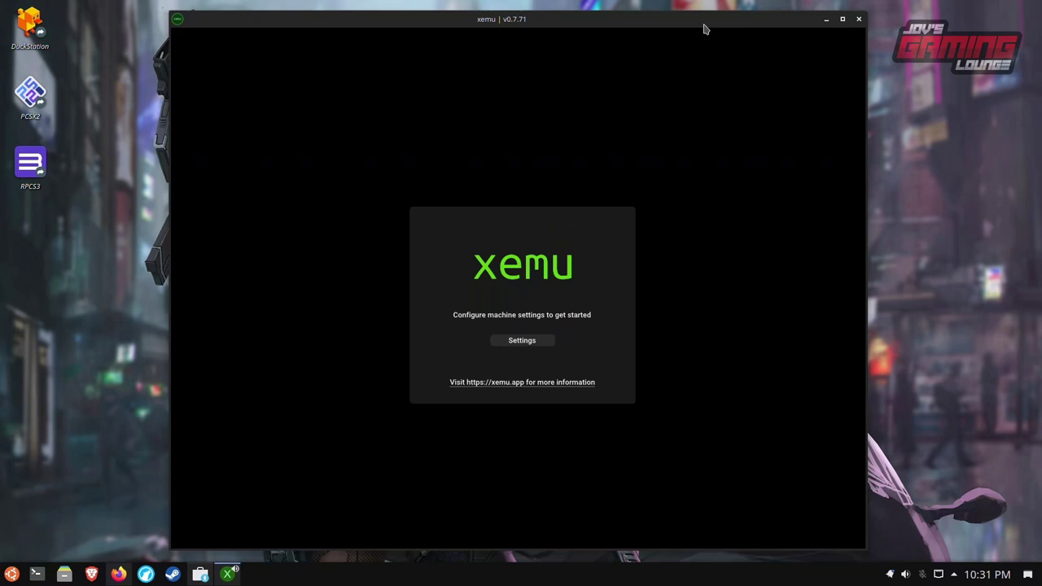
{"action": "left_click", "coordinate": [520, 344]}
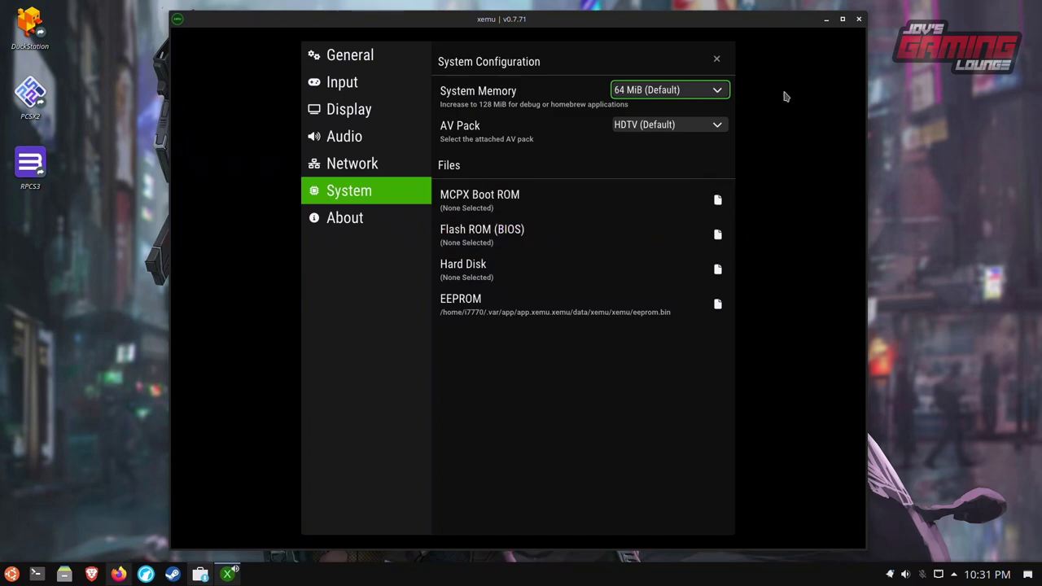
Minimize xemu and check its Discover description for the folder where the hard disk image belongs.
{"action": "left_click", "coordinate": [823, 26]}
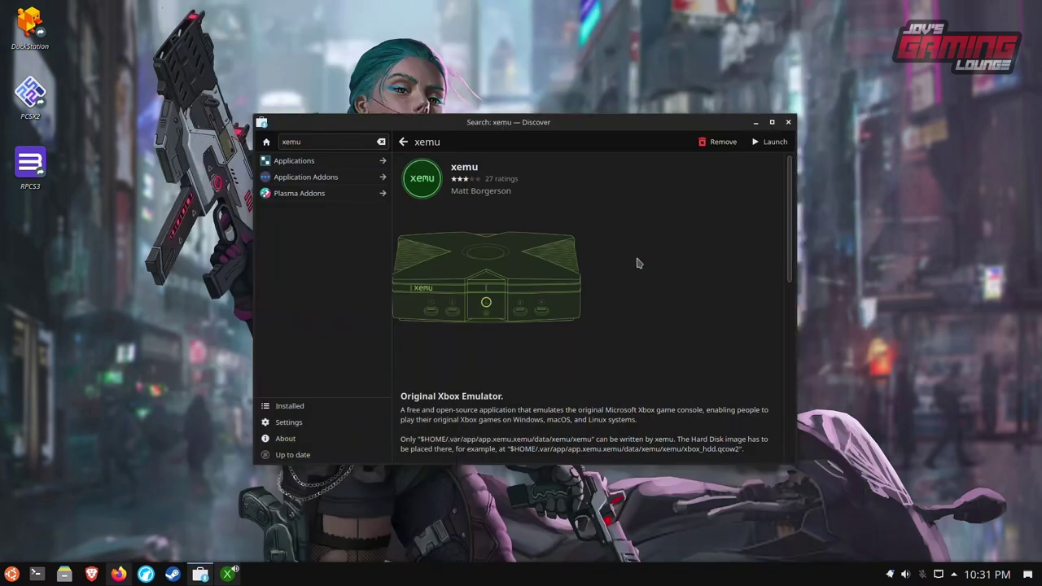
{"action": "left_click", "coordinate": [771, 122]}
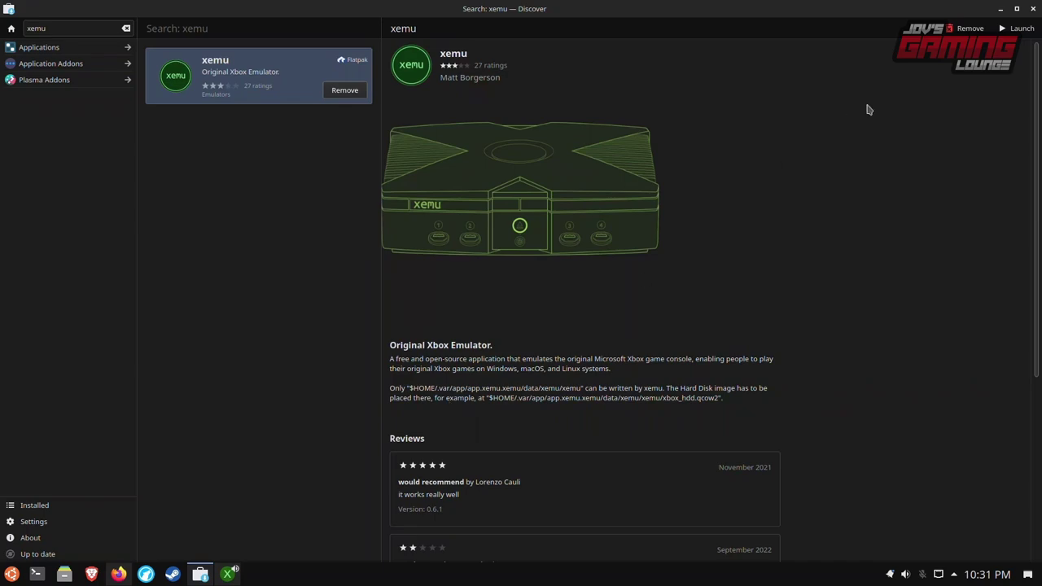
{"action": "left_click", "coordinate": [1015, 9]}
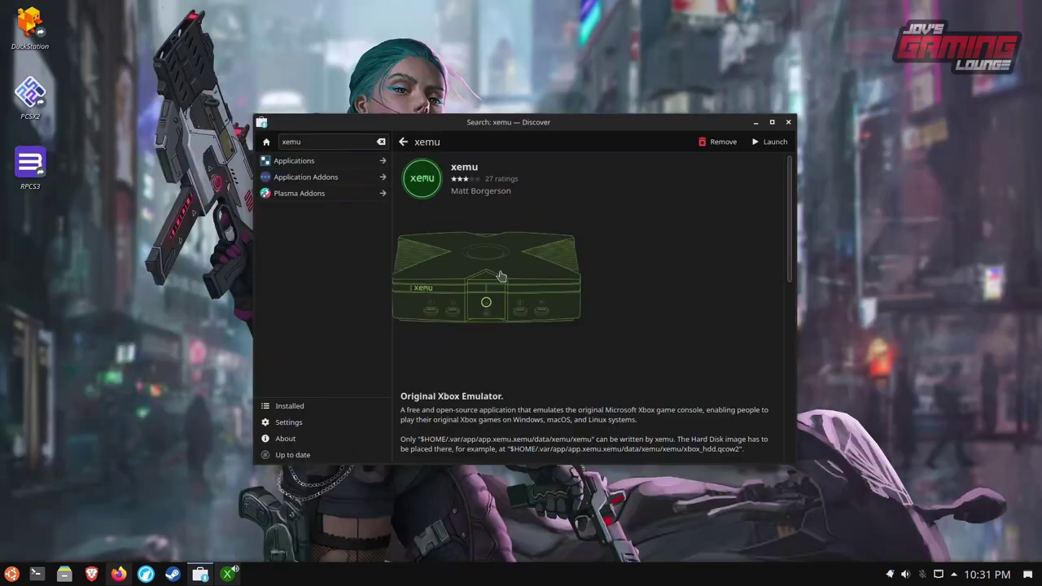
Switch to Dolphin and cut xbox_hdd.qcow2.zip from the Downloads folder.
{"action": "left_click", "coordinate": [64, 574]}
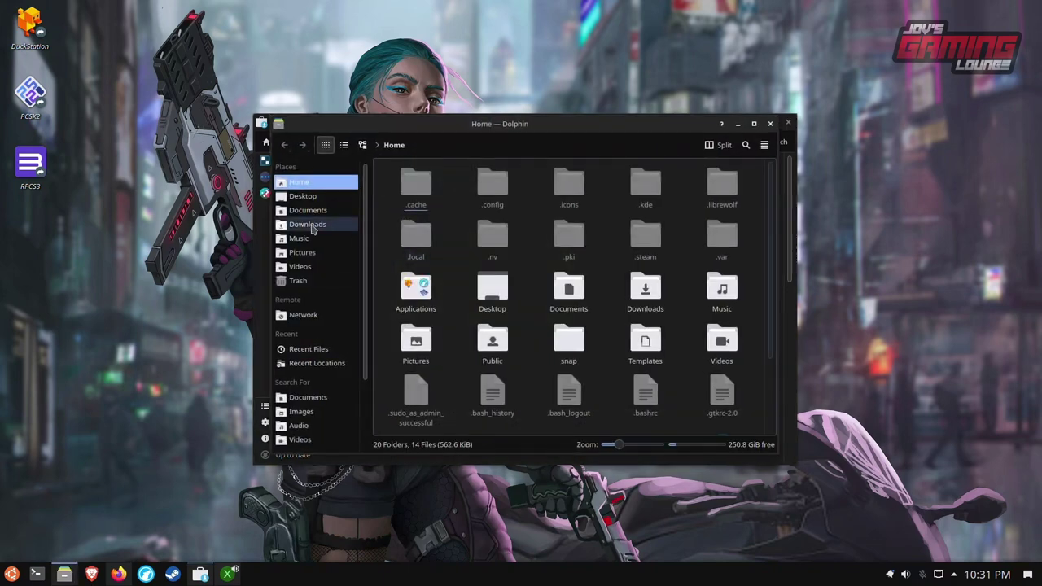
{"action": "left_click", "coordinate": [314, 224]}
{"action": "right_click", "coordinate": [419, 193]}
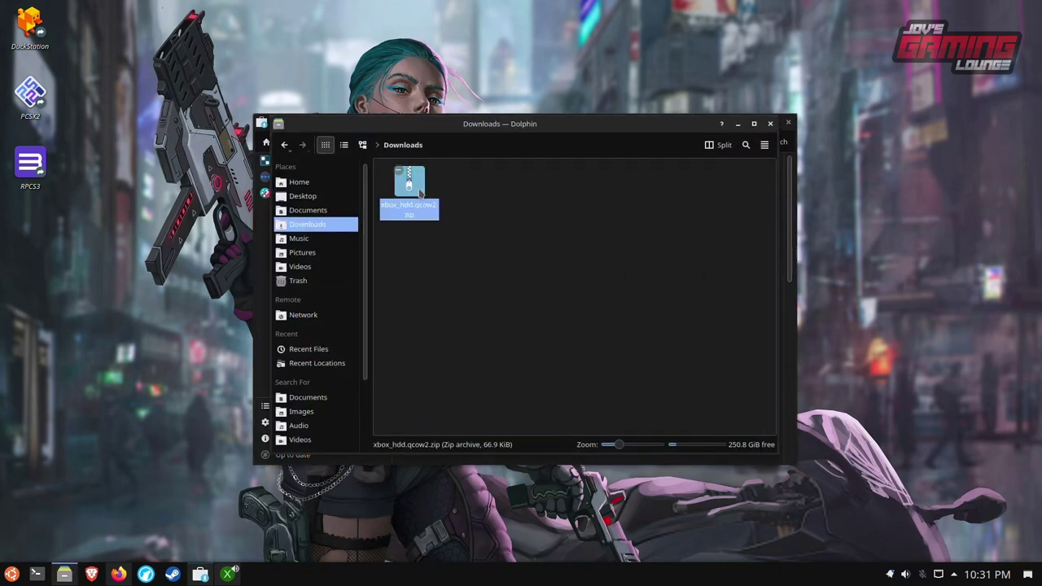
{"action": "left_click", "coordinate": [443, 228]}
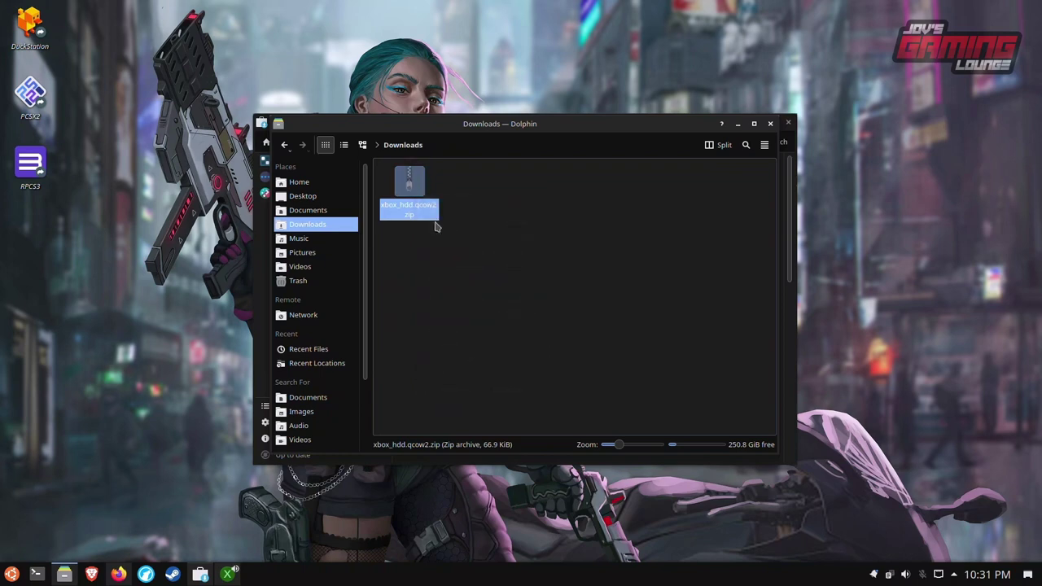
Paste the hard disk archive into the .var/app/app.xemu.xemu/data/xemu/xemu folder under Home.
{"action": "left_click", "coordinate": [286, 144]}
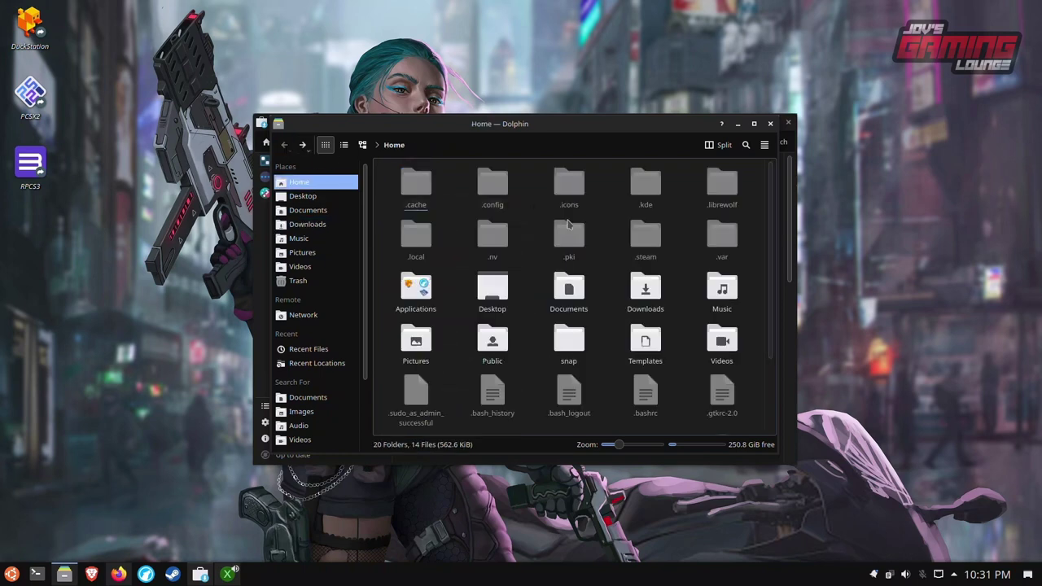
{"action": "left_click", "coordinate": [726, 242]}
{"action": "double_click", "coordinate": [727, 242]}
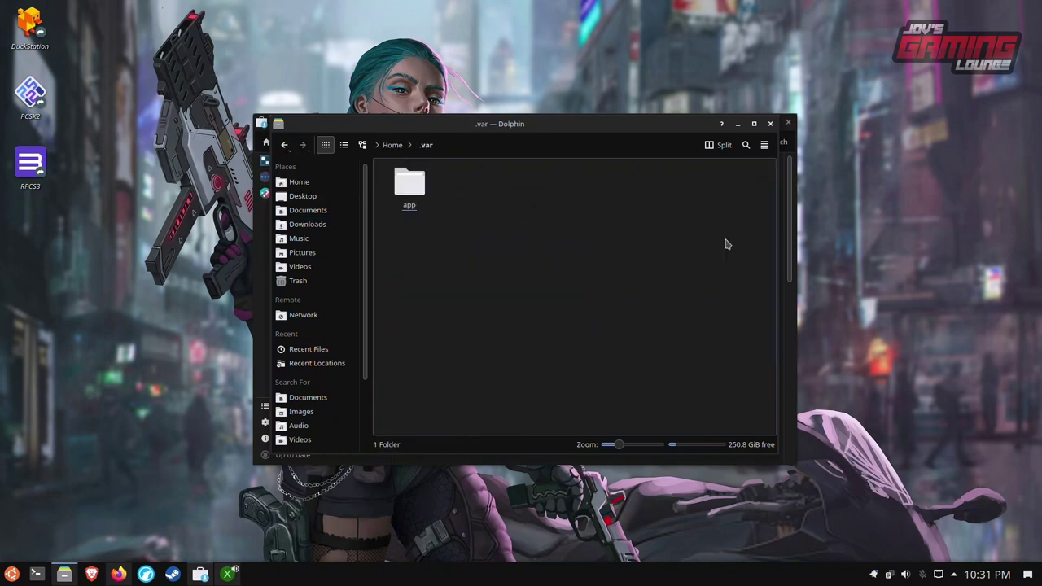
{"action": "double_click", "coordinate": [423, 195]}
{"action": "double_click", "coordinate": [414, 190]}
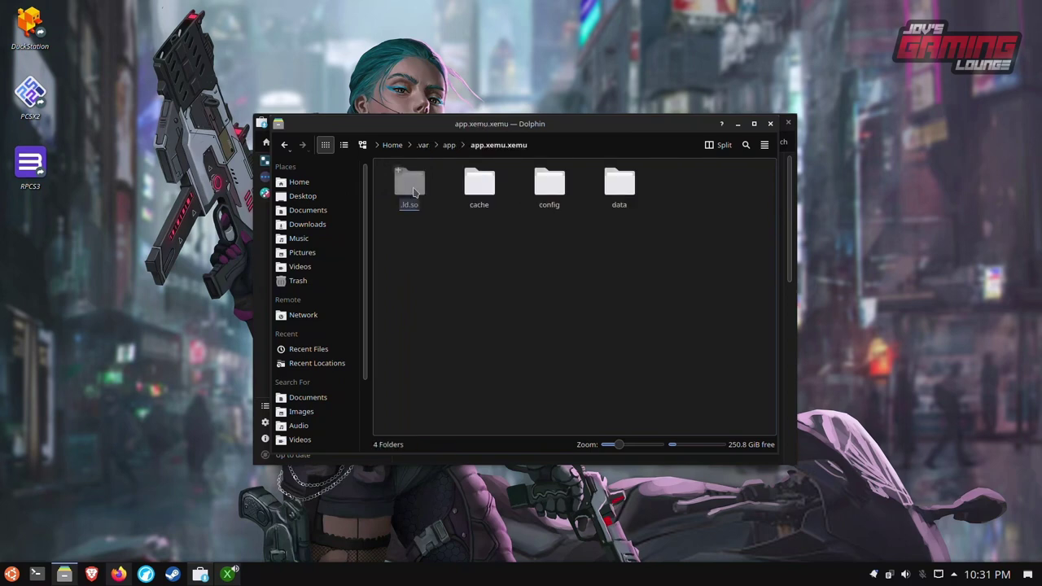
{"action": "double_click", "coordinate": [616, 184]}
{"action": "double_click", "coordinate": [405, 187]}
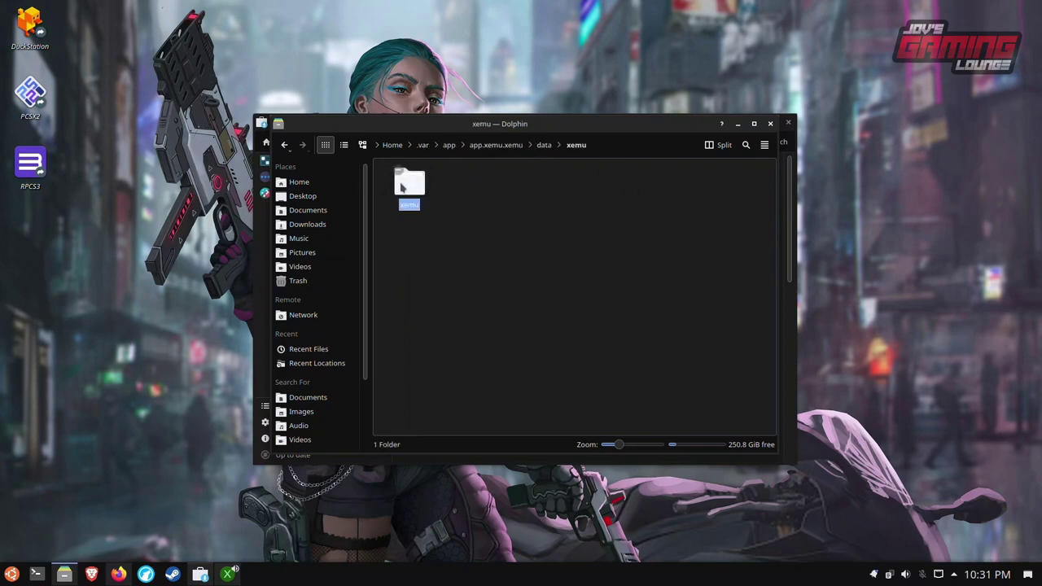
{"action": "right_click", "coordinate": [478, 253]}
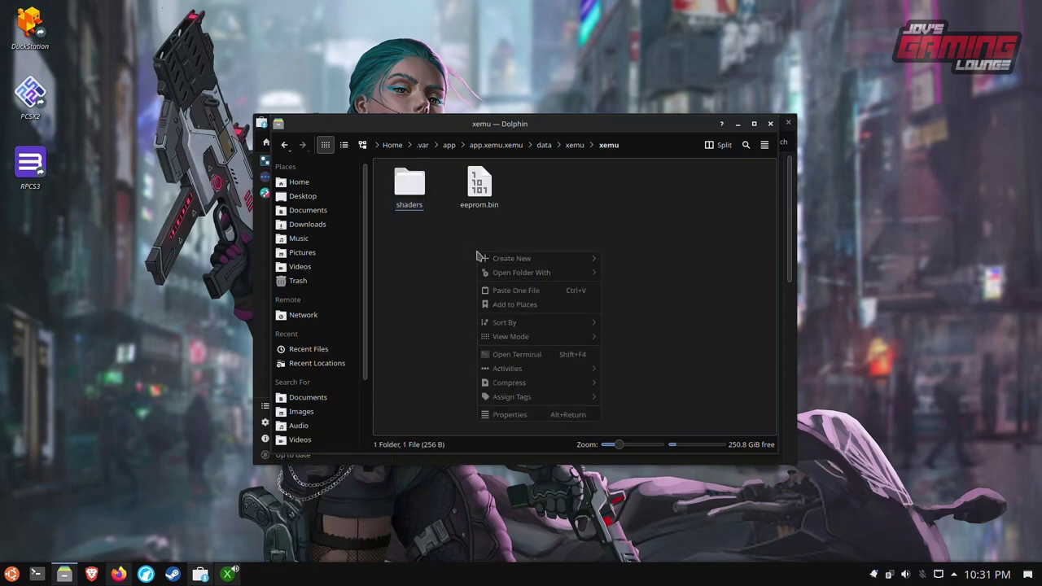
{"action": "left_click", "coordinate": [543, 290]}
Extract xbox_hdd.qcow2.zip into the current xemu data folder and delete the archive, keeping the extracted disk image.
{"action": "right_click", "coordinate": [545, 189]}
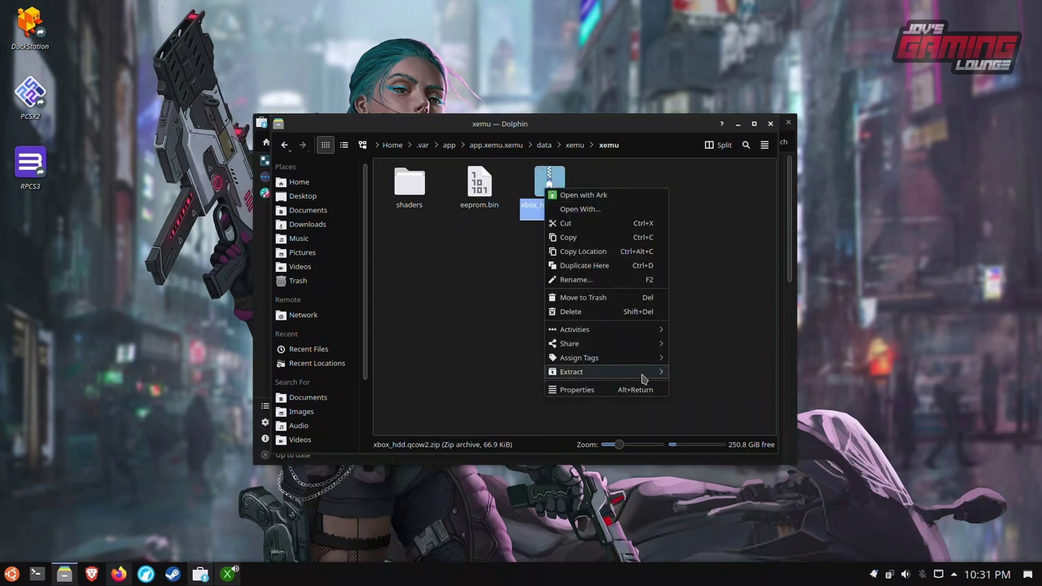
{"action": "left_click", "coordinate": [688, 378]}
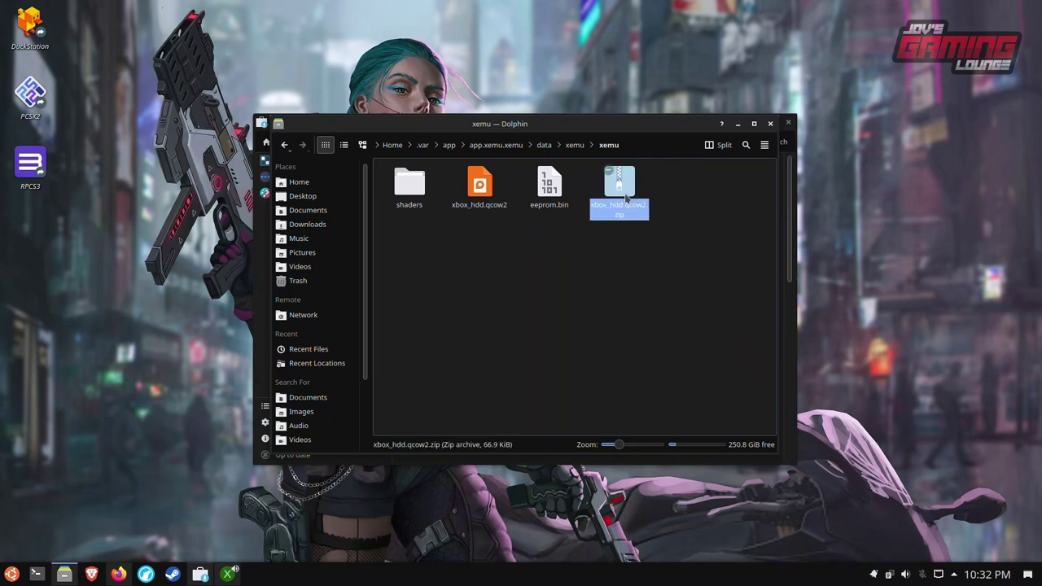
{"action": "key", "text": "Delete"}
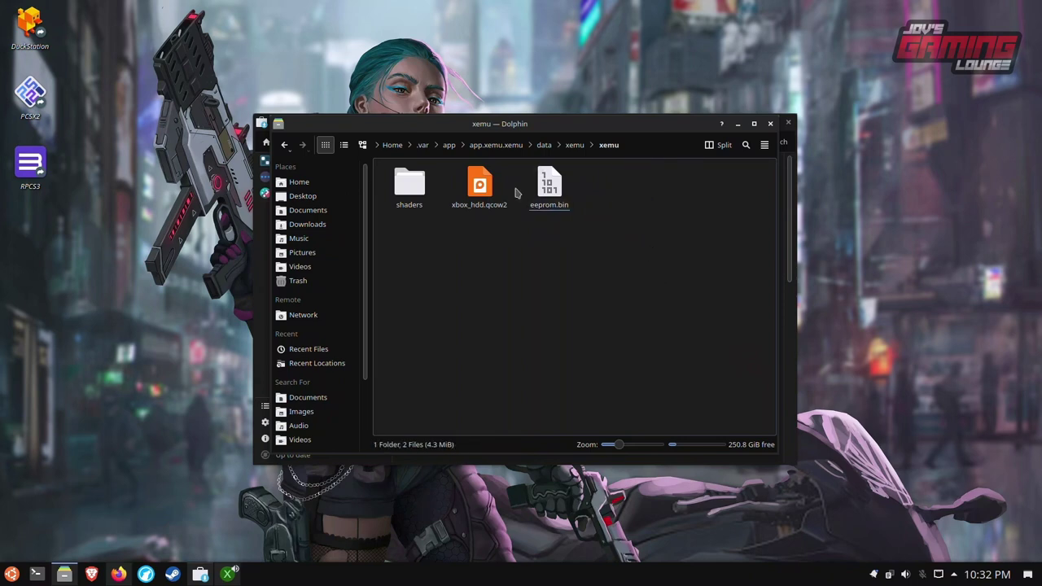
{"action": "left_click", "coordinate": [499, 190]}
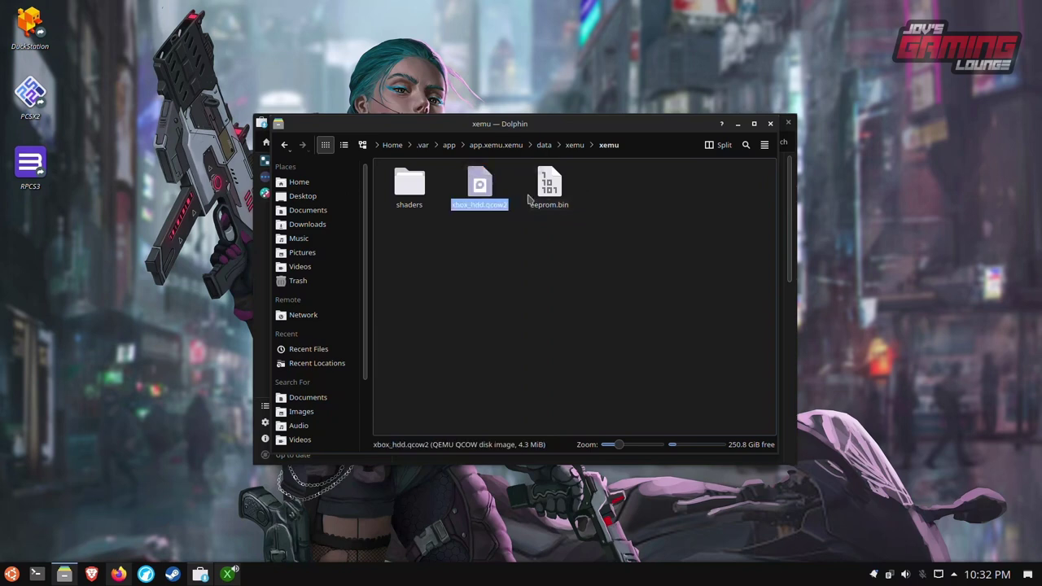
Switch to xemu, start choosing the Hard Disk file and show hidden files in the Home folder.
{"action": "left_click", "coordinate": [739, 126]}
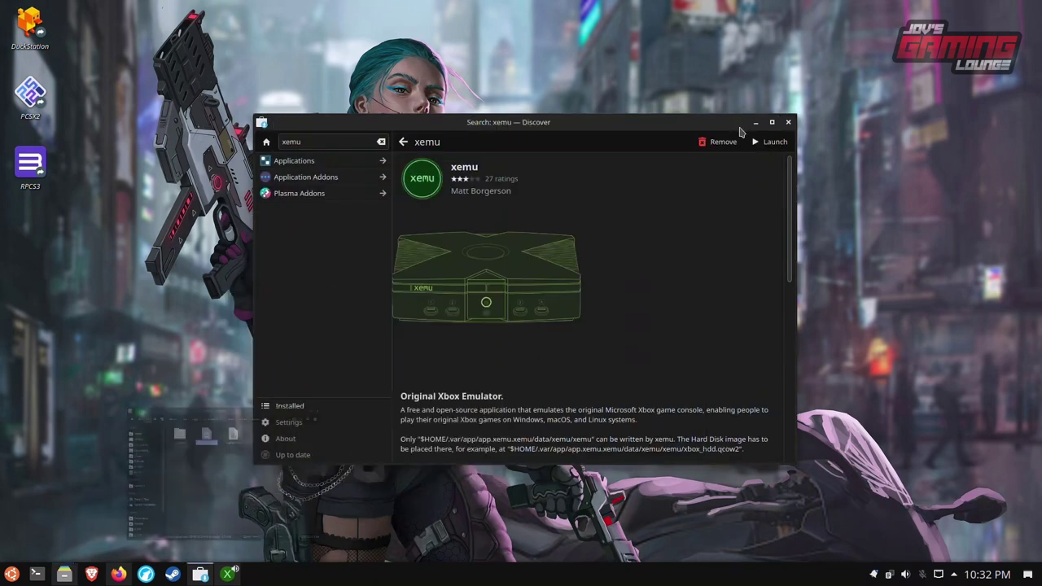
{"action": "left_click", "coordinate": [228, 574]}
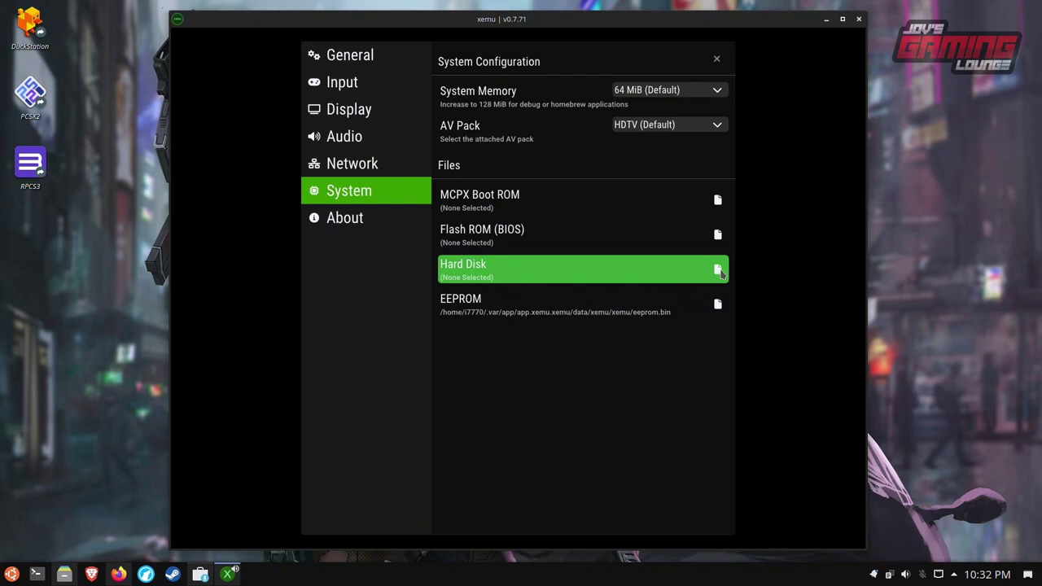
{"action": "left_click", "coordinate": [718, 270]}
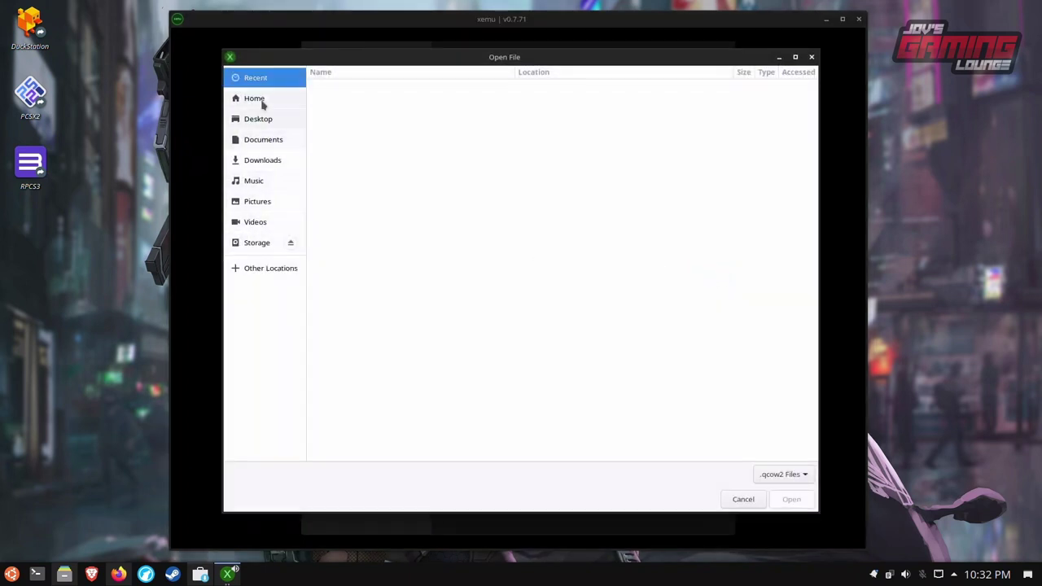
{"action": "left_click", "coordinate": [264, 101]}
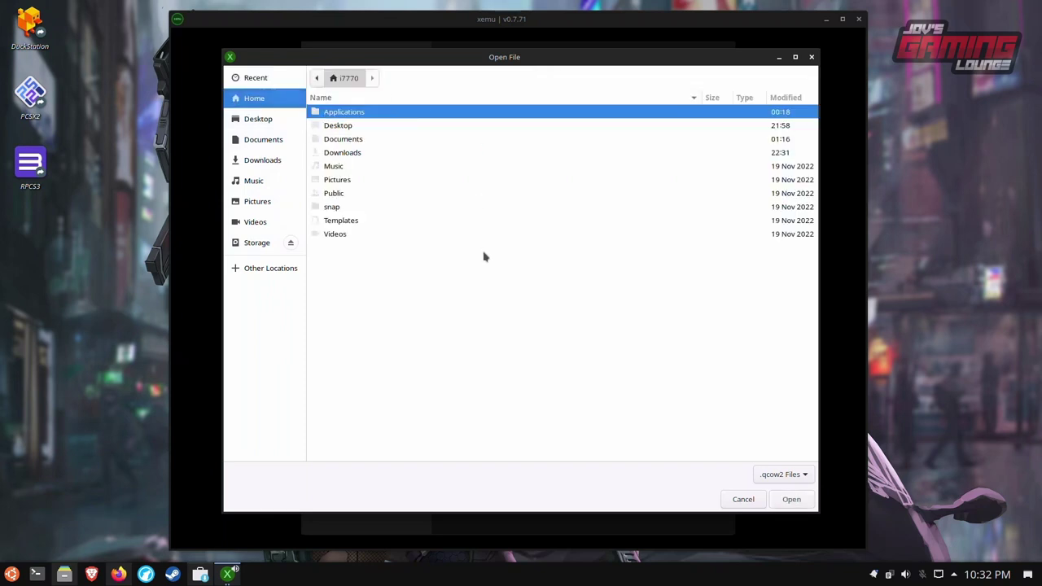
{"action": "right_click", "coordinate": [465, 309]}
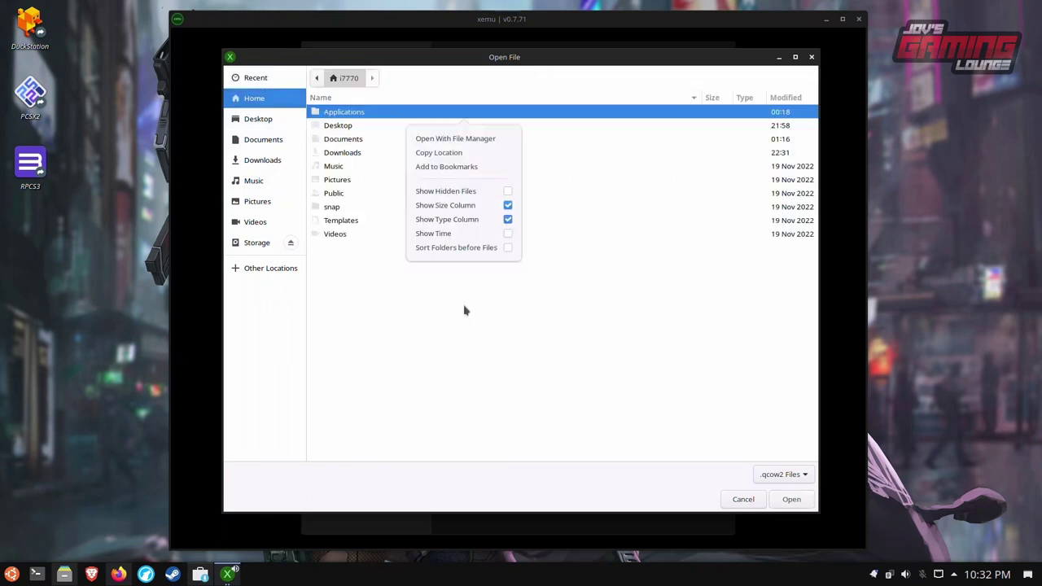
{"action": "left_click", "coordinate": [476, 191]}
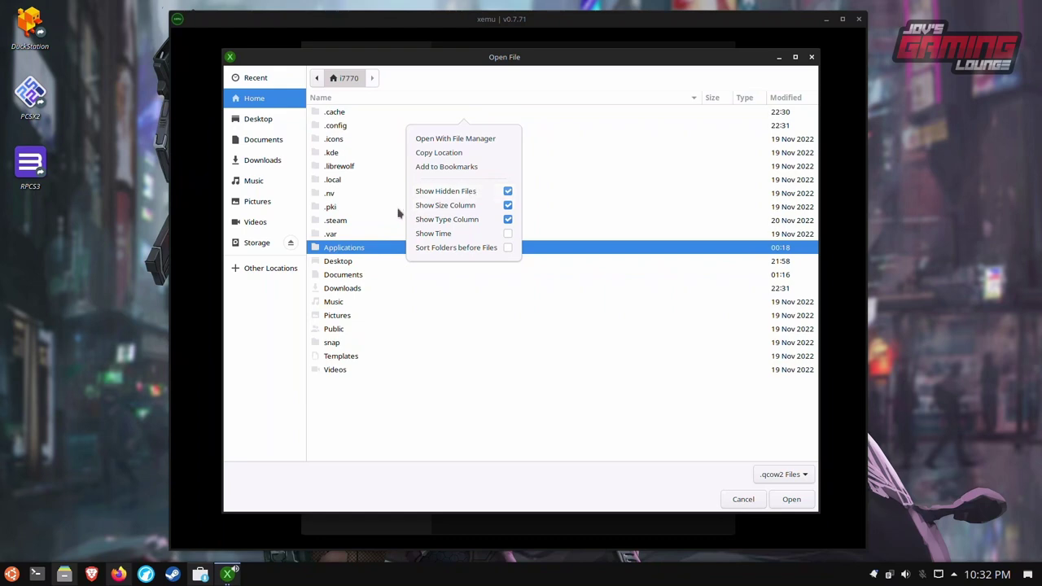
Set the Hard Disk to xbox_hdd.qcow2 from the .var/app/app.xemu.xemu/data/xemu/xemu folder.
{"action": "left_click", "coordinate": [352, 237]}
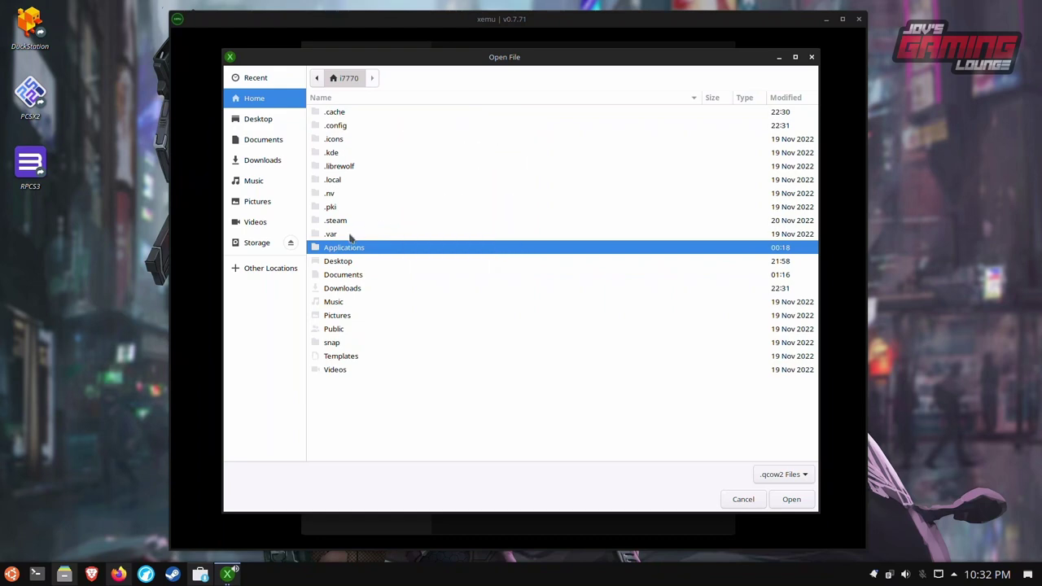
{"action": "double_click", "coordinate": [350, 236]}
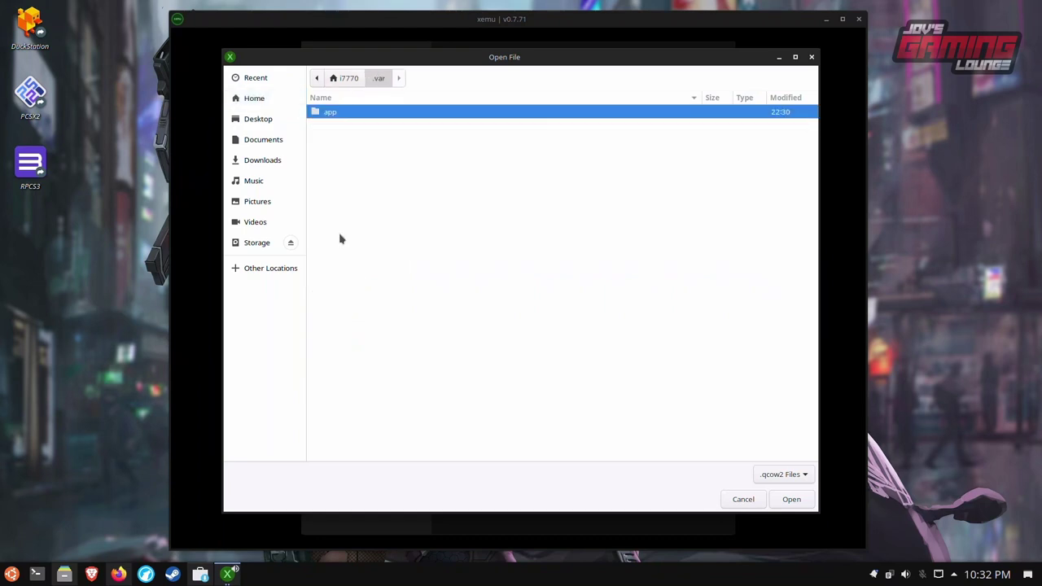
{"action": "double_click", "coordinate": [352, 114]}
{"action": "double_click", "coordinate": [350, 114]}
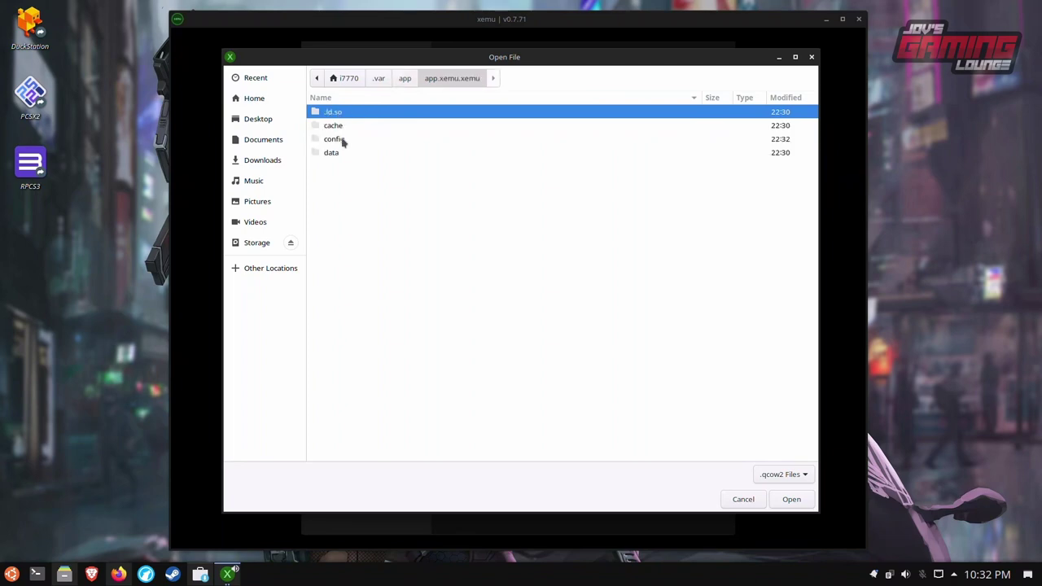
{"action": "double_click", "coordinate": [334, 153]}
{"action": "double_click", "coordinate": [350, 113]}
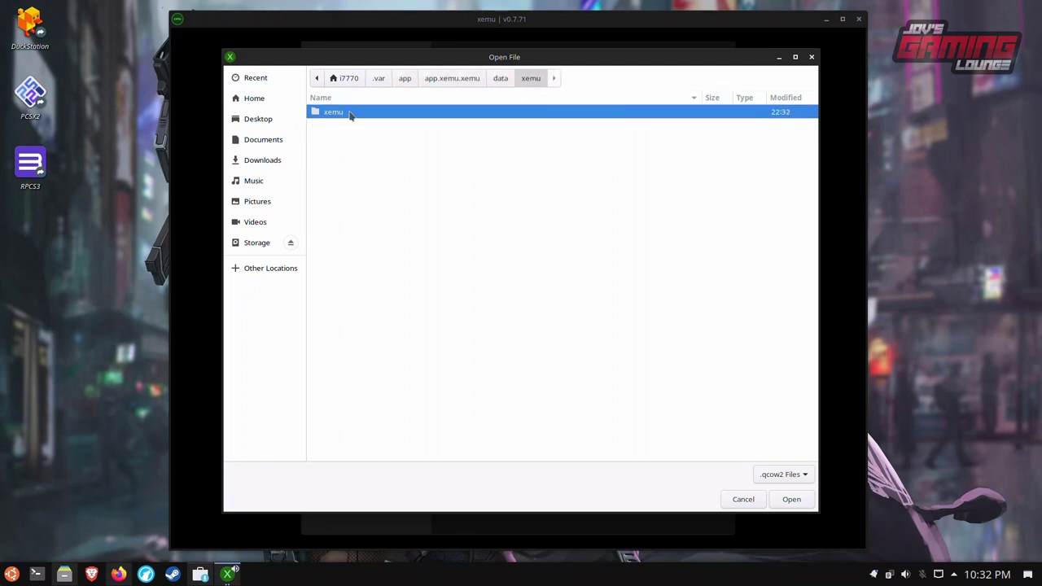
{"action": "double_click", "coordinate": [350, 114]}
{"action": "left_click", "coordinate": [346, 131]}
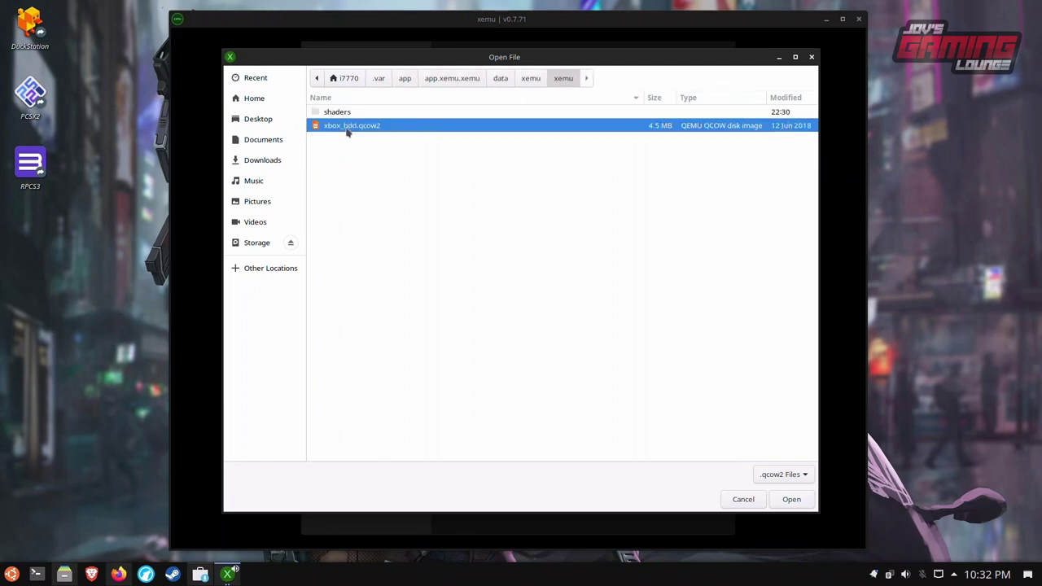
{"action": "double_click", "coordinate": [346, 128]}
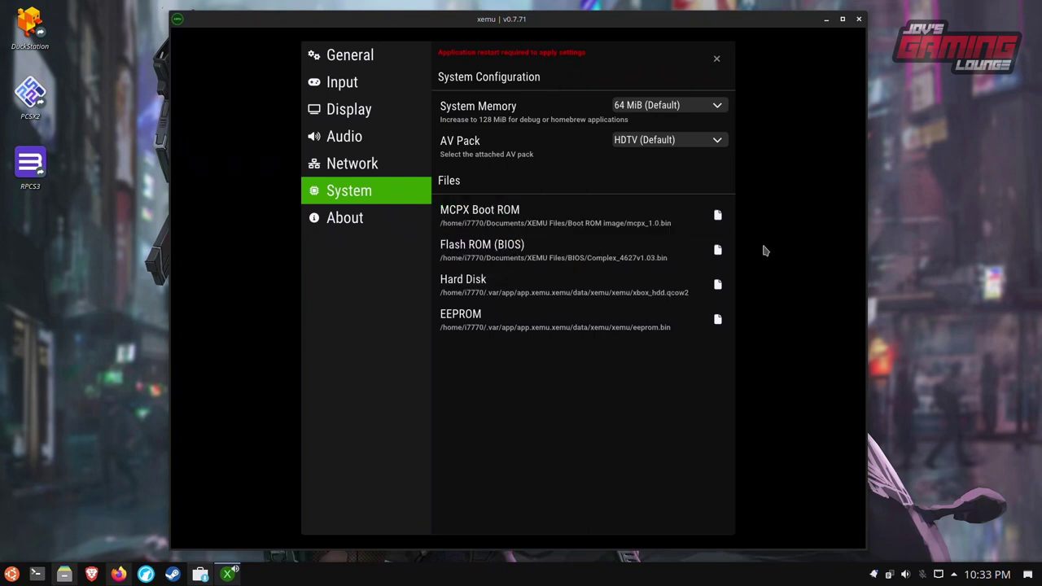
Close the system configuration and restart xemu to apply the selected machine files.
{"action": "left_click", "coordinate": [716, 59]}
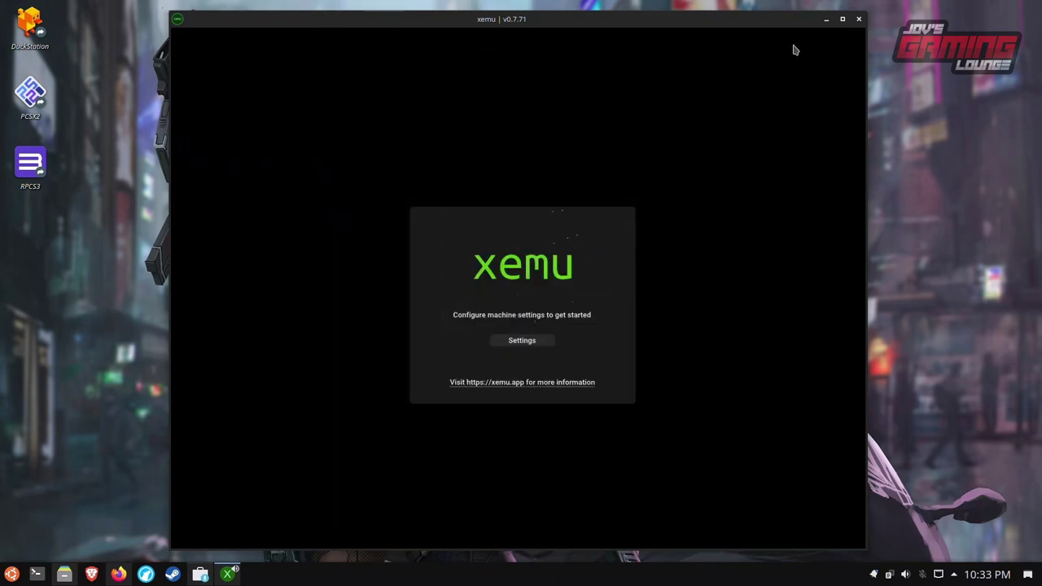
{"action": "left_click", "coordinate": [859, 20]}
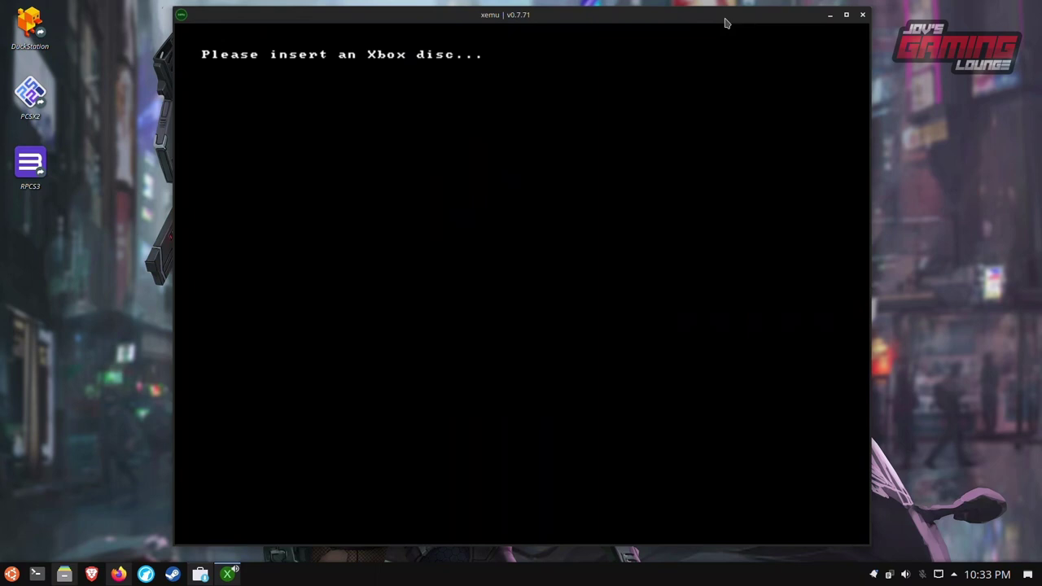
{"action": "mouse_move", "coordinate": [674, 39]}
{"action": "mouse_move", "coordinate": [611, 140]}
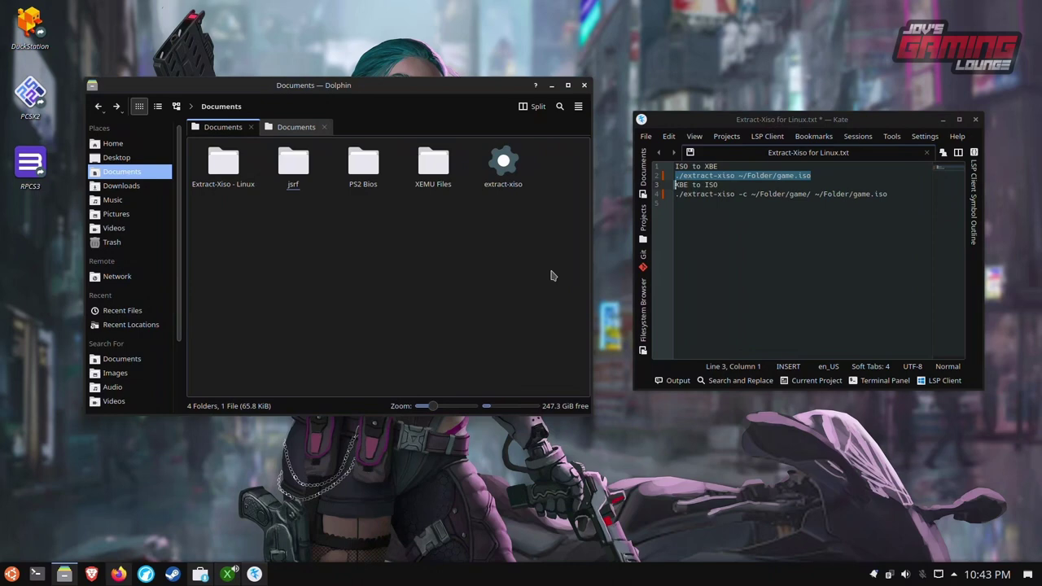
Examine the extract-xiso program in Documents and the ISO to XBE command in the Kate notes.
{"action": "left_click", "coordinate": [513, 189]}
{"action": "left_click", "coordinate": [472, 233]}
{"action": "left_click", "coordinate": [850, 208]}
{"action": "left_click", "coordinate": [761, 176]}
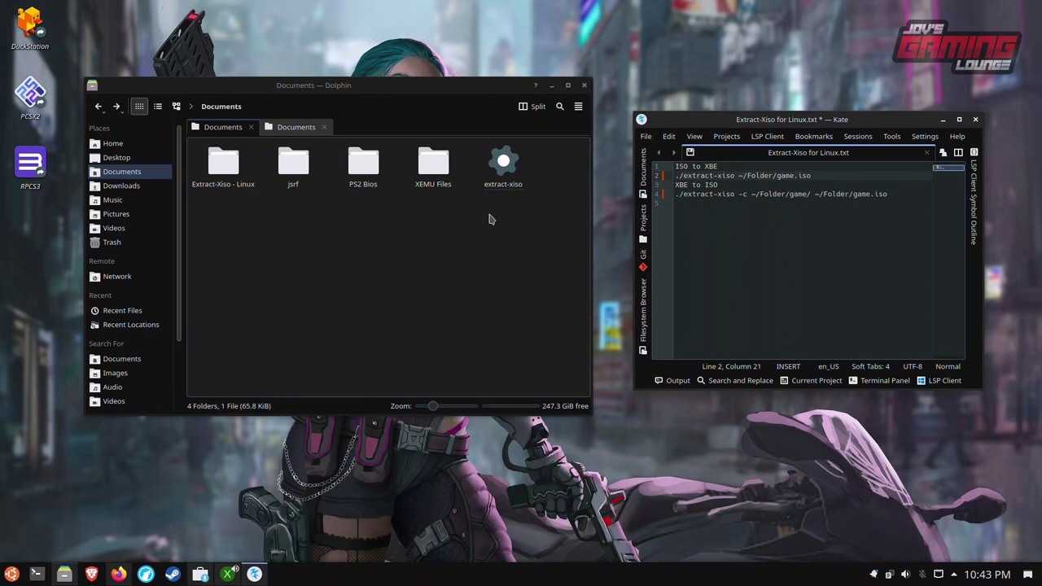
Check the contents of the jsrf game folder in Documents and return to the parent folder.
{"action": "left_click", "coordinate": [301, 169]}
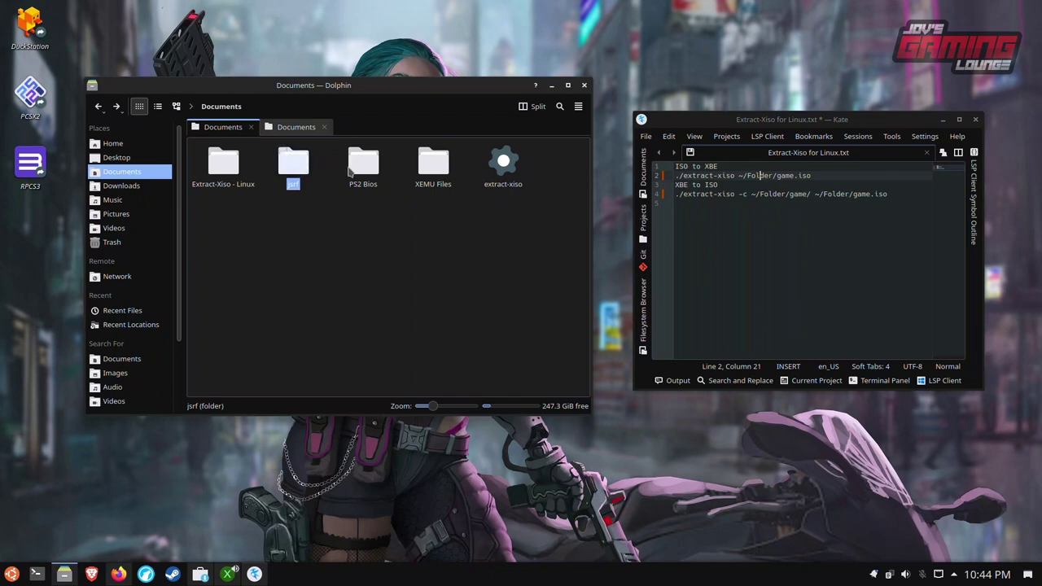
{"action": "double_click", "coordinate": [297, 167]}
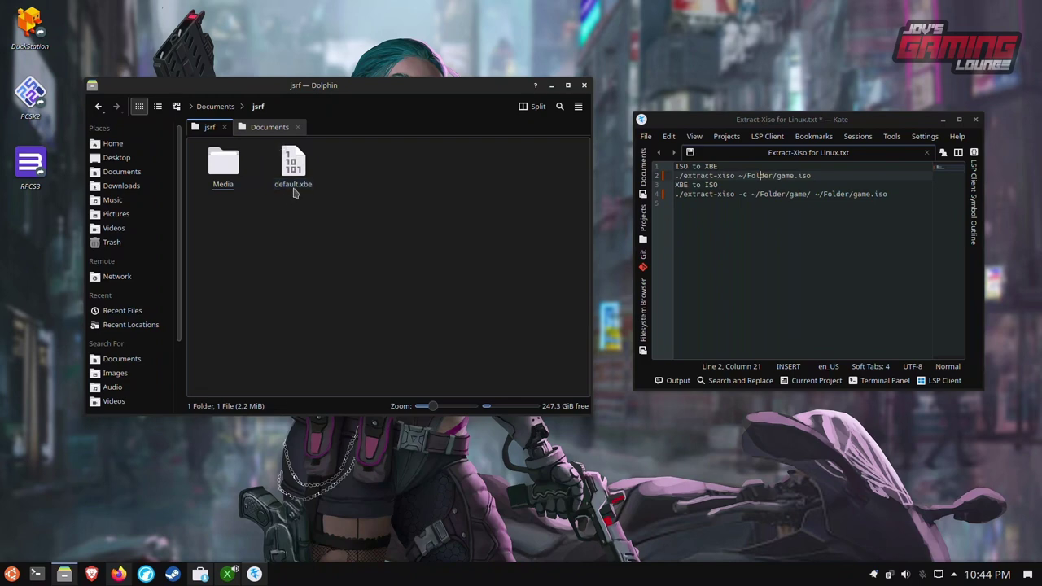
{"action": "left_click", "coordinate": [99, 106]}
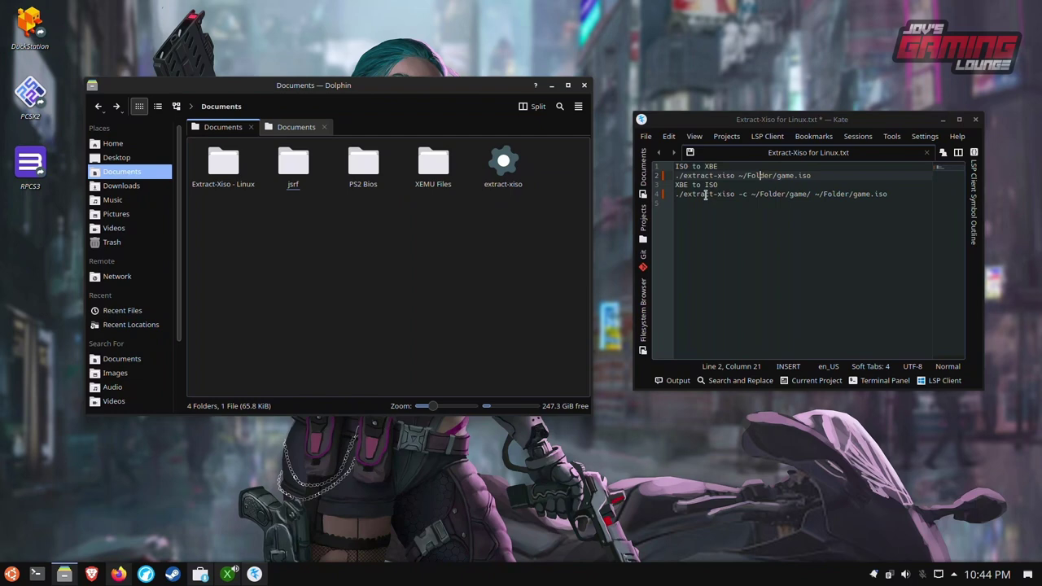
Examine the XBE to ISO command in the Kate notes, including its source folder and output ISO paths.
{"action": "double_click", "coordinate": [705, 194]}
{"action": "left_click", "coordinate": [704, 196]}
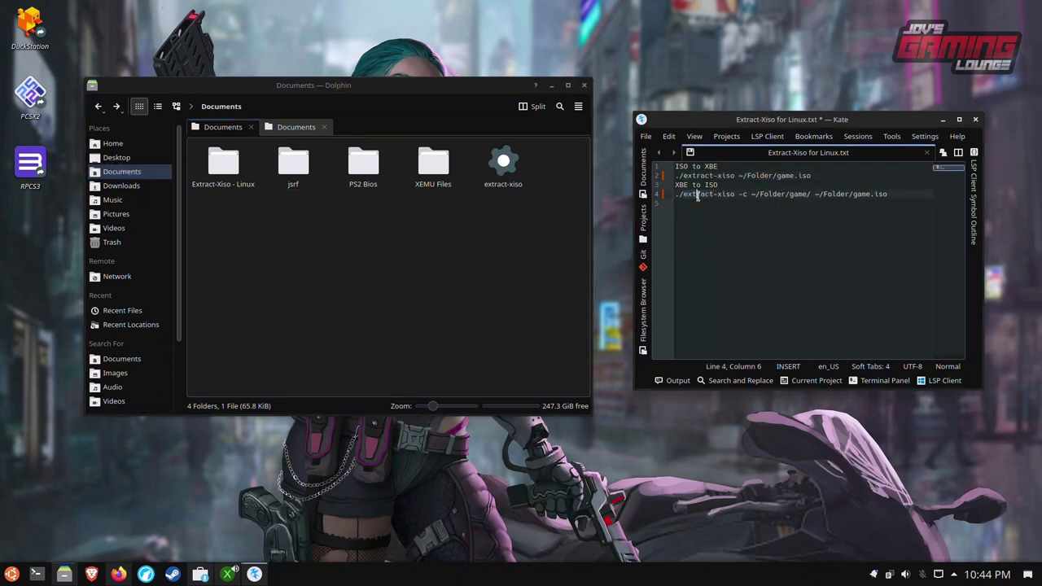
{"action": "left_click", "coordinate": [766, 193]}
{"action": "left_click", "coordinate": [802, 194]}
{"action": "left_click", "coordinate": [834, 193]}
{"action": "double_click", "coordinate": [834, 194]}
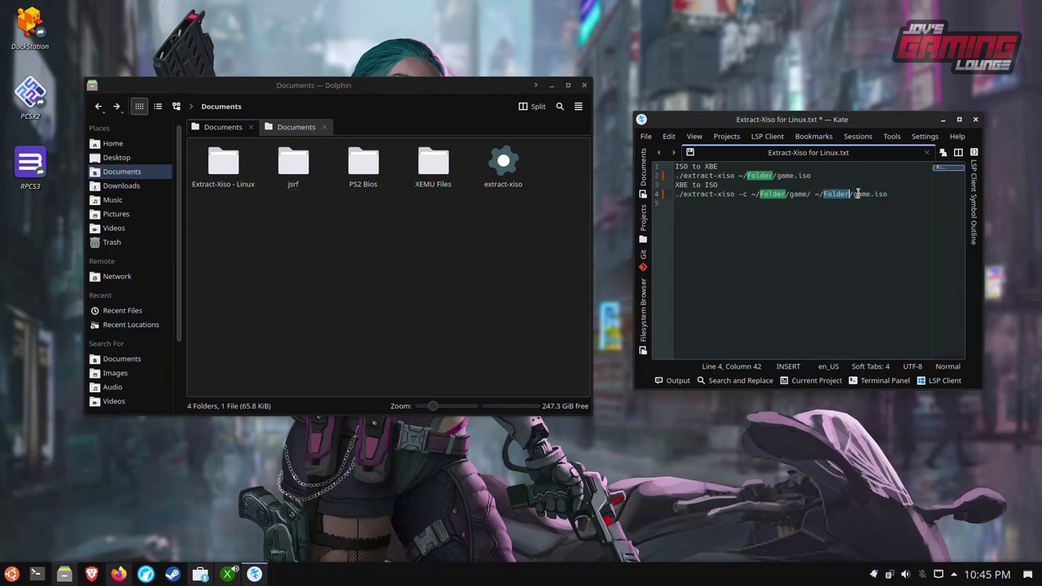
{"action": "left_click", "coordinate": [856, 194]}
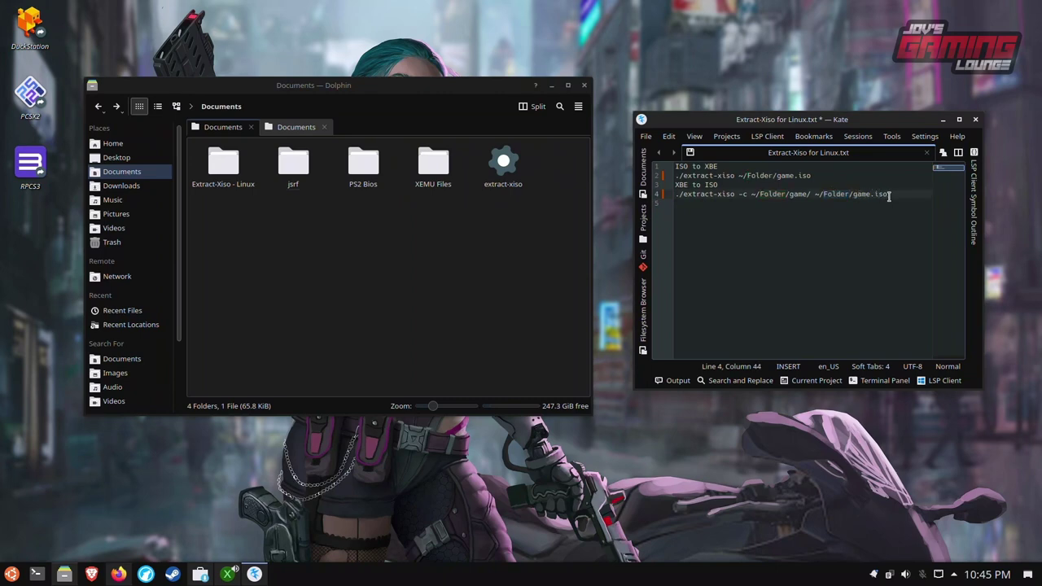
Open a terminal in Documents, run ./extract-xiso -c ~/Documents/jsrf/ ~/Documents/jsrf.iso to build the game ISO, and close the terminal.
{"action": "left_click", "coordinate": [491, 258]}
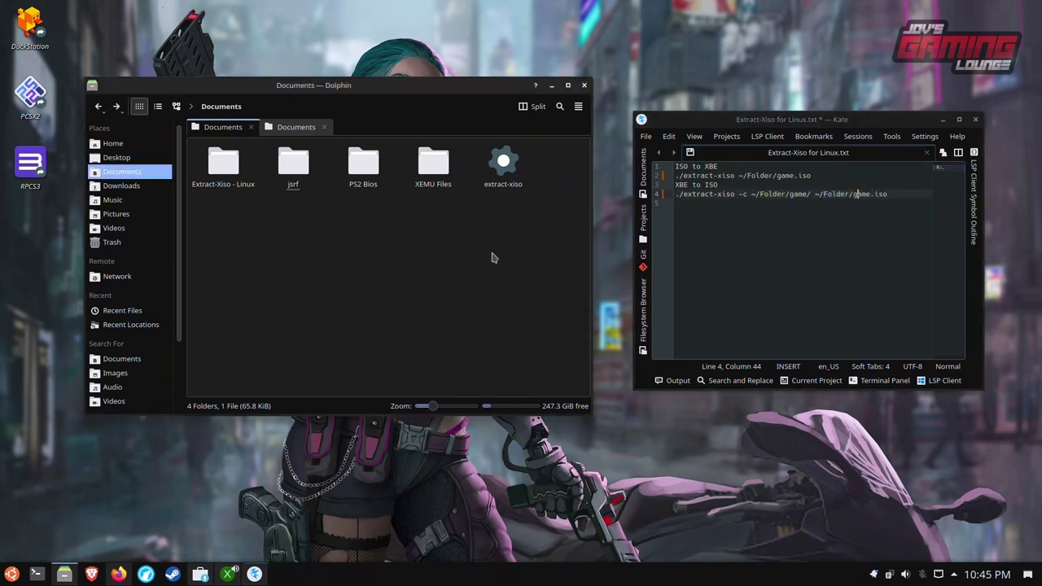
{"action": "right_click", "coordinate": [492, 258]}
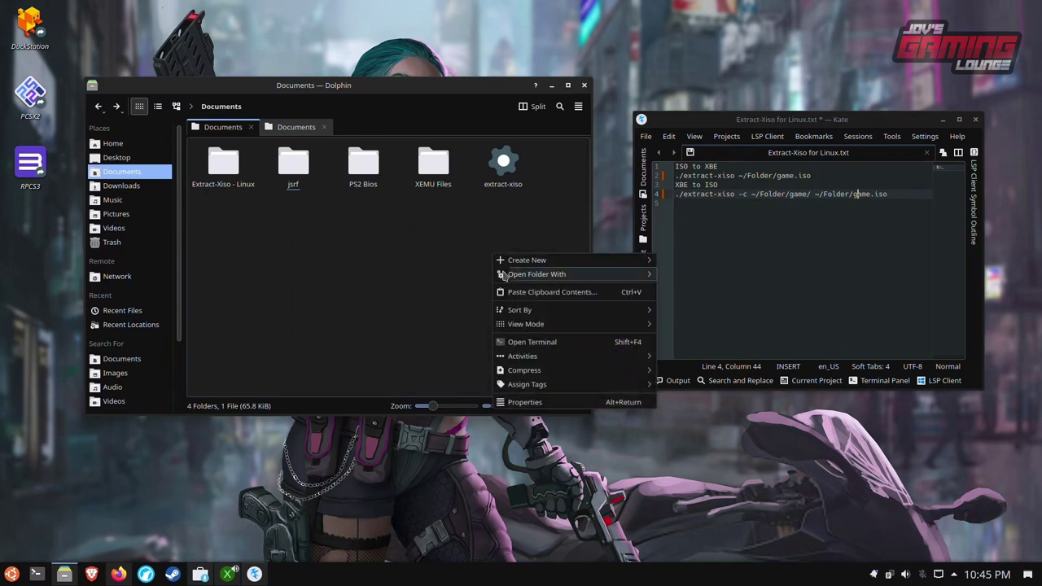
{"action": "left_click", "coordinate": [533, 342]}
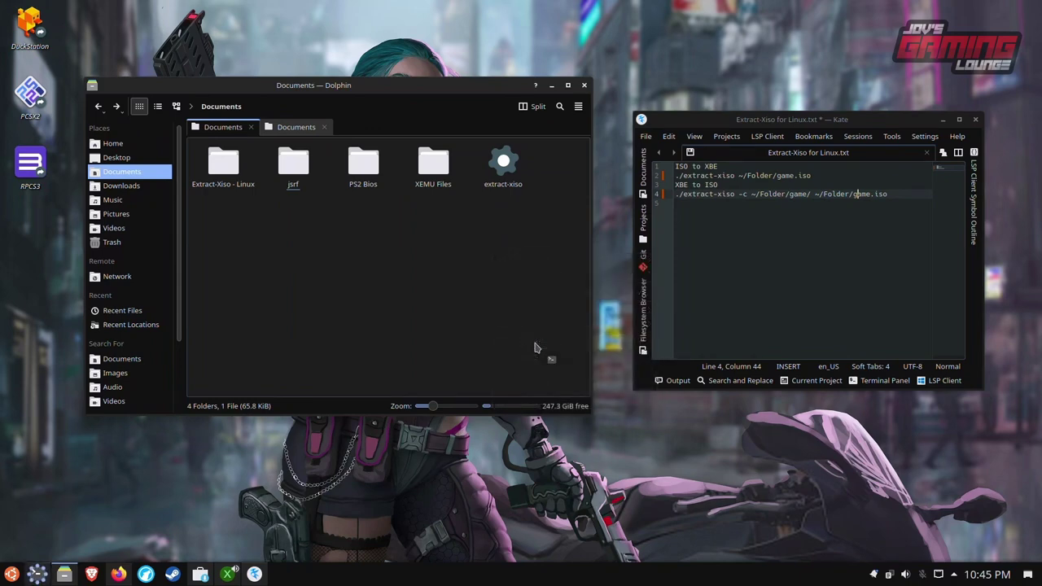
{"action": "type", "text": "./extract-xiso -c ~/Documents/jsrf/ ~/Documents/jsrf.iso"}
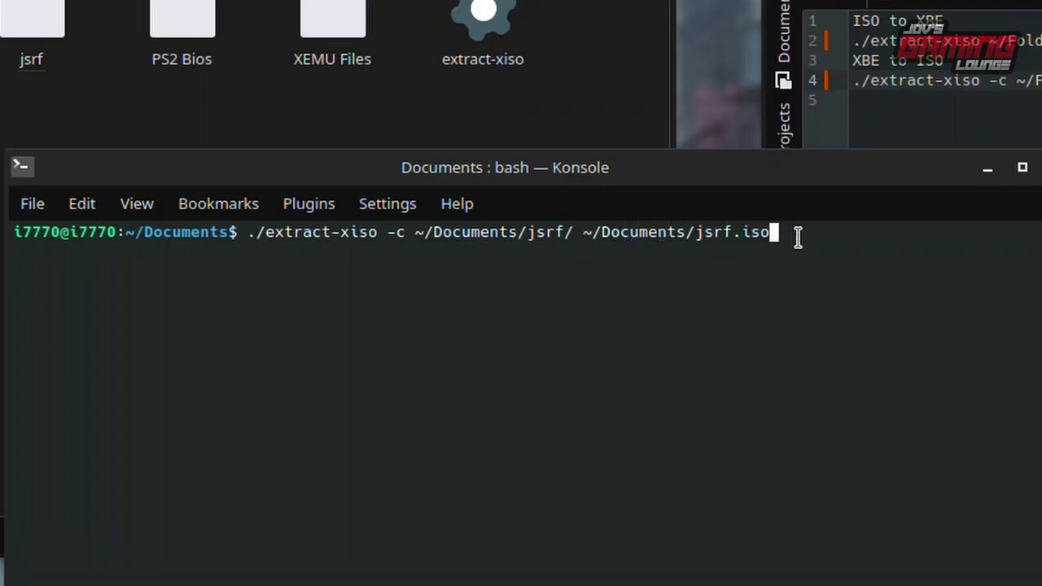
{"action": "key", "text": "Return"}
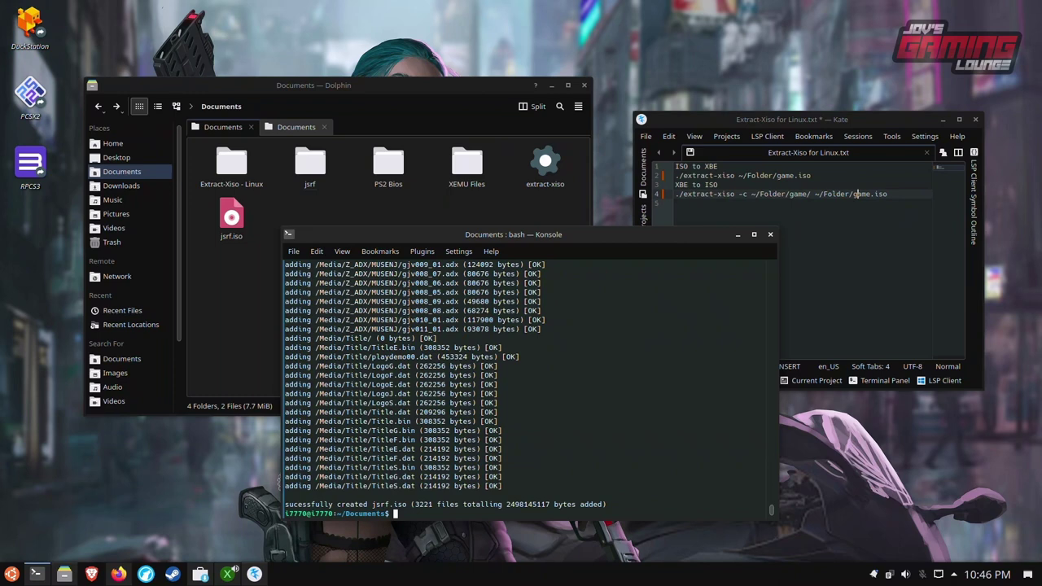
{"action": "left_click", "coordinate": [770, 234]}
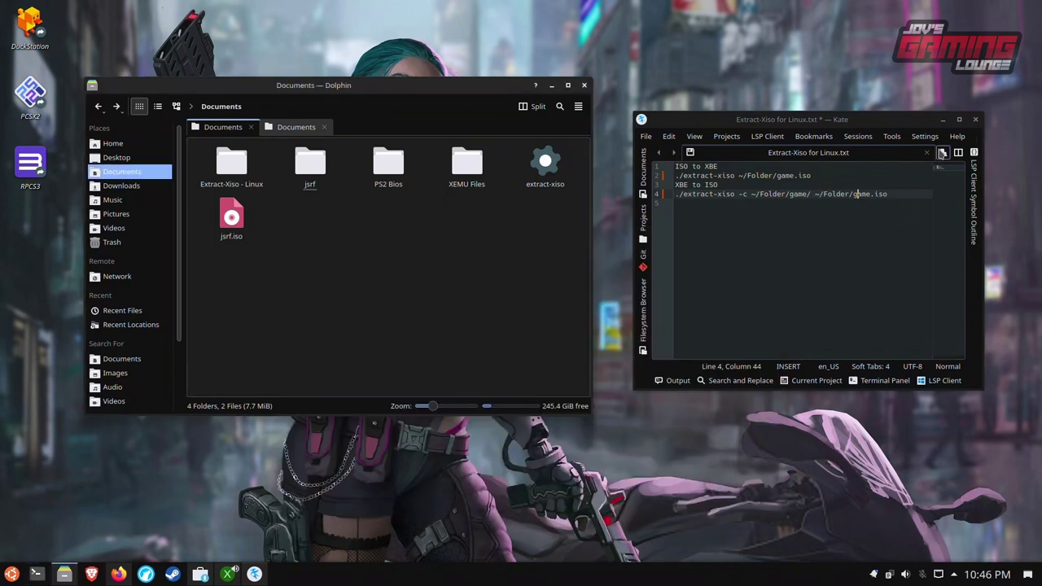
Minimize the Kate notes, switch to xemu, load jsrf.iso from Documents as the disc and reset the machine.
{"action": "left_click", "coordinate": [942, 121]}
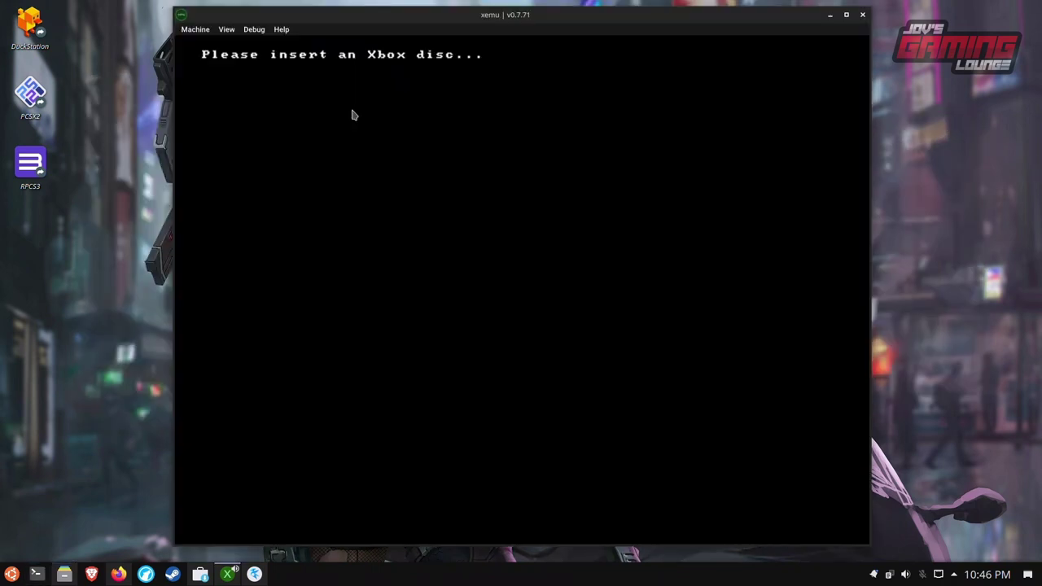
{"action": "left_click", "coordinate": [195, 31]}
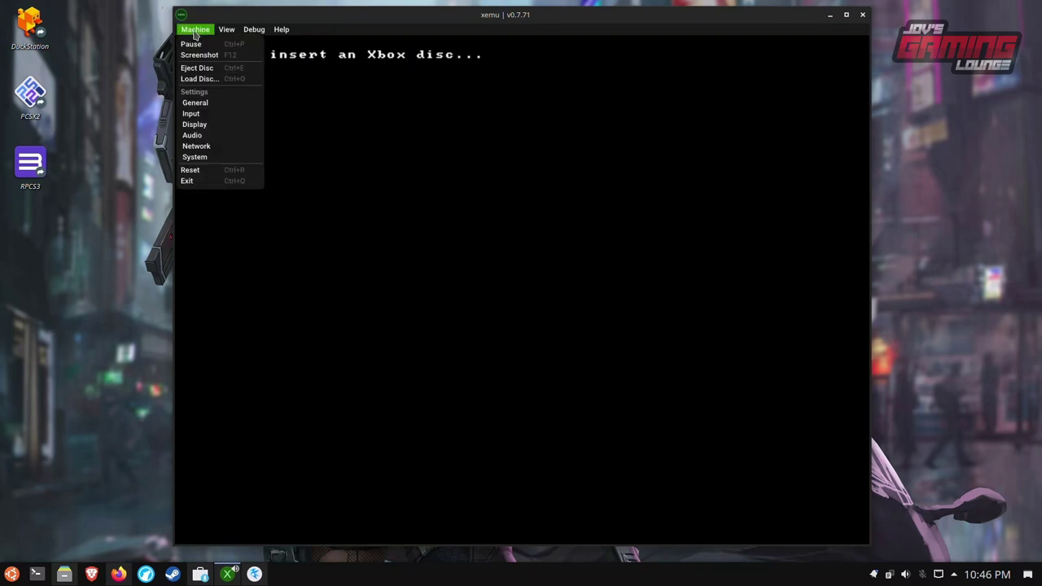
{"action": "left_click", "coordinate": [236, 79]}
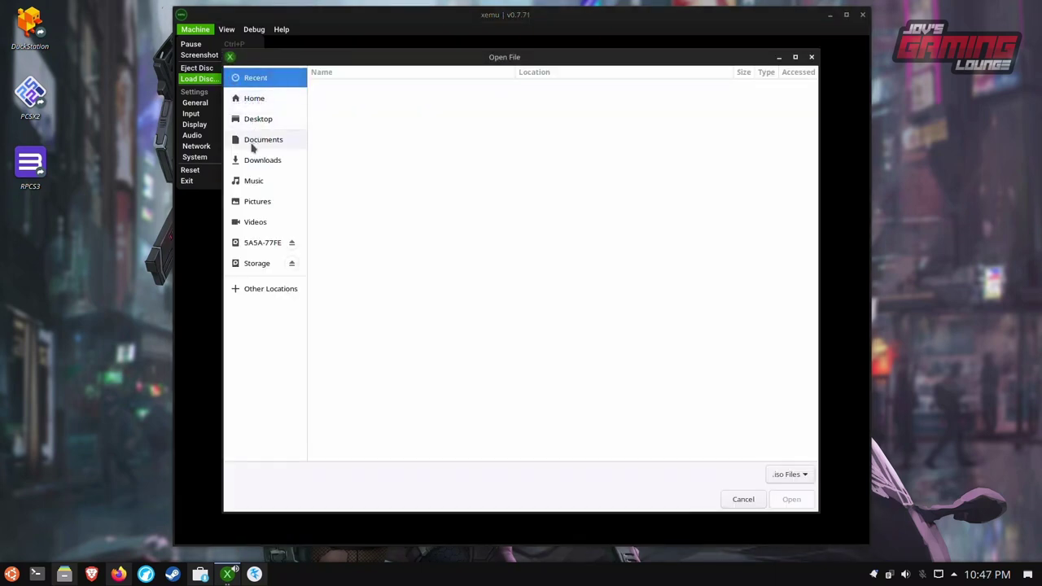
{"action": "left_click", "coordinate": [254, 143]}
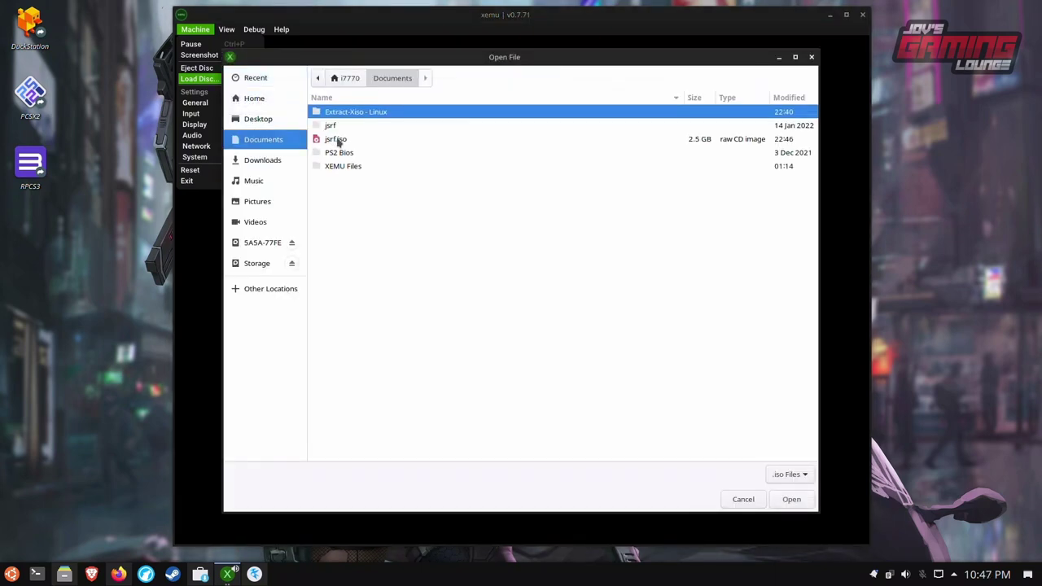
{"action": "double_click", "coordinate": [339, 142]}
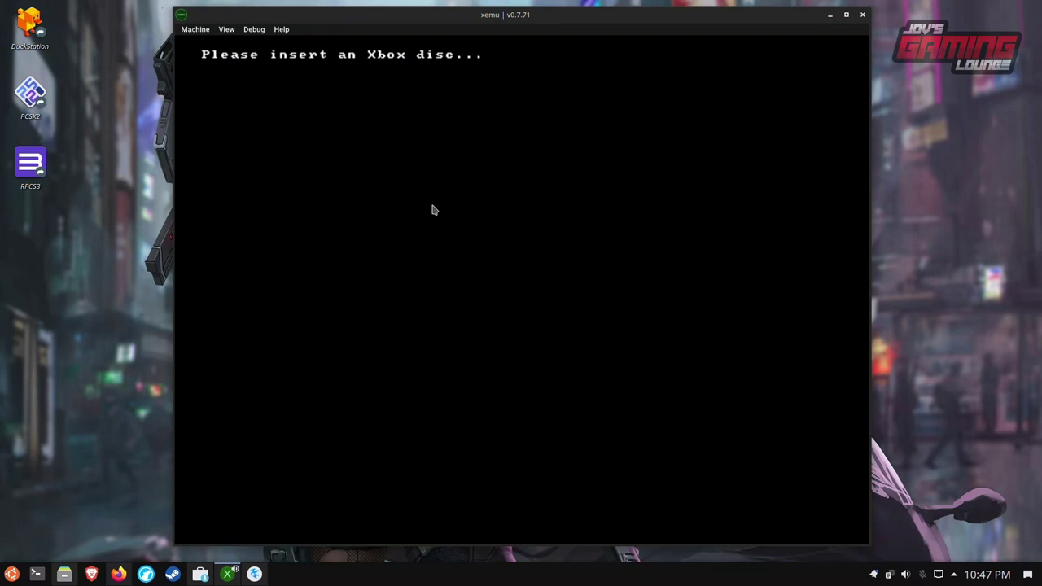
{"action": "left_click", "coordinate": [197, 30]}
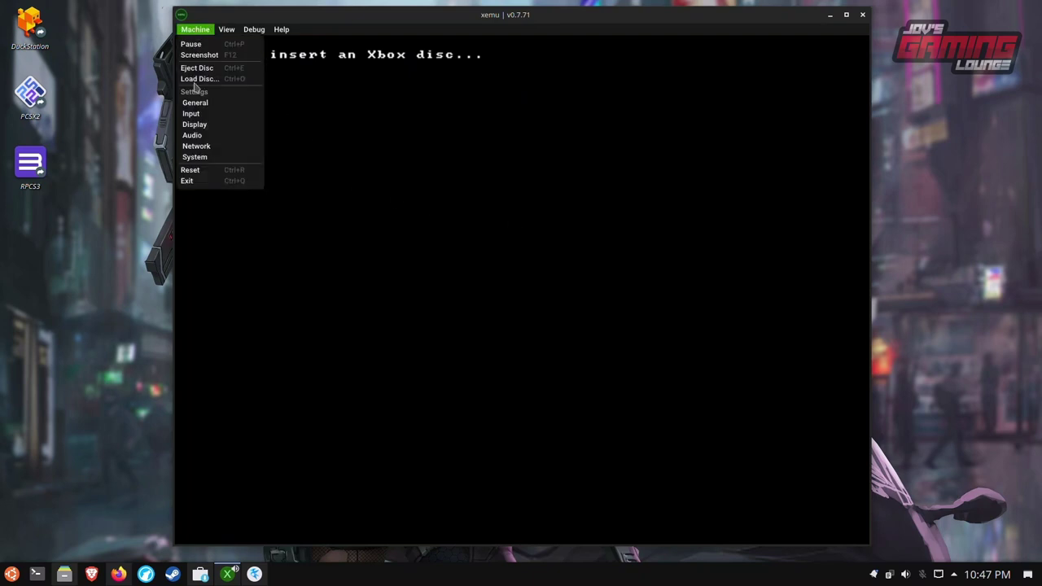
{"action": "left_click", "coordinate": [203, 172]}
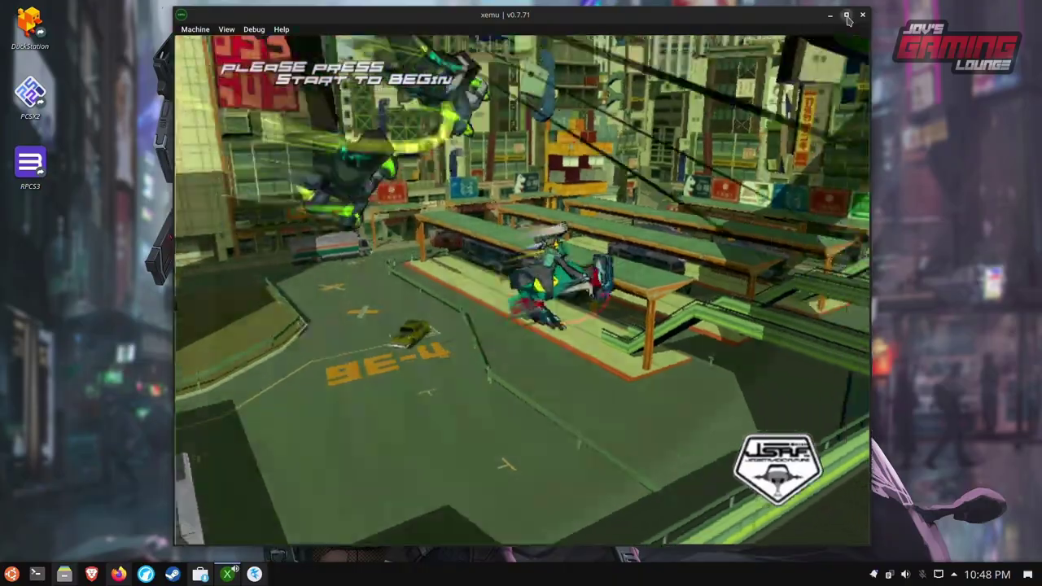
Maximize the xemu window and set the internal resolution scale to 2x.
{"action": "left_click", "coordinate": [848, 18]}
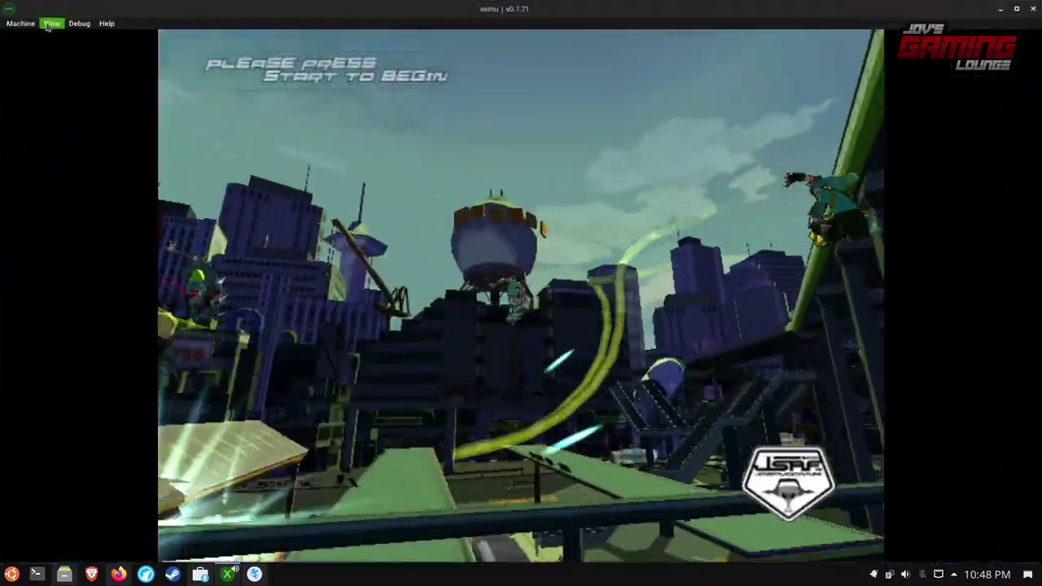
{"action": "left_click", "coordinate": [50, 23]}
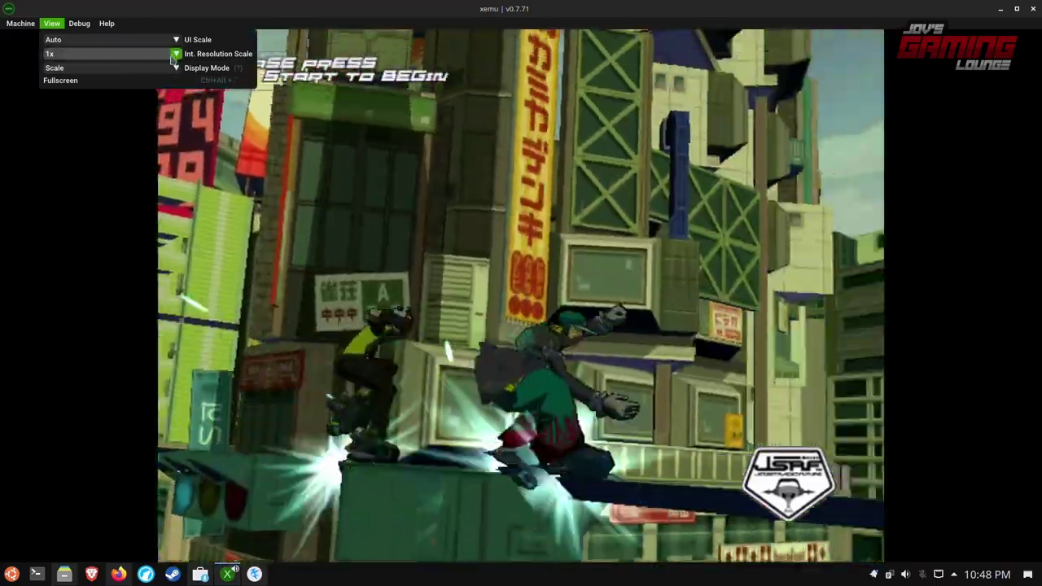
{"action": "left_click", "coordinate": [172, 57]}
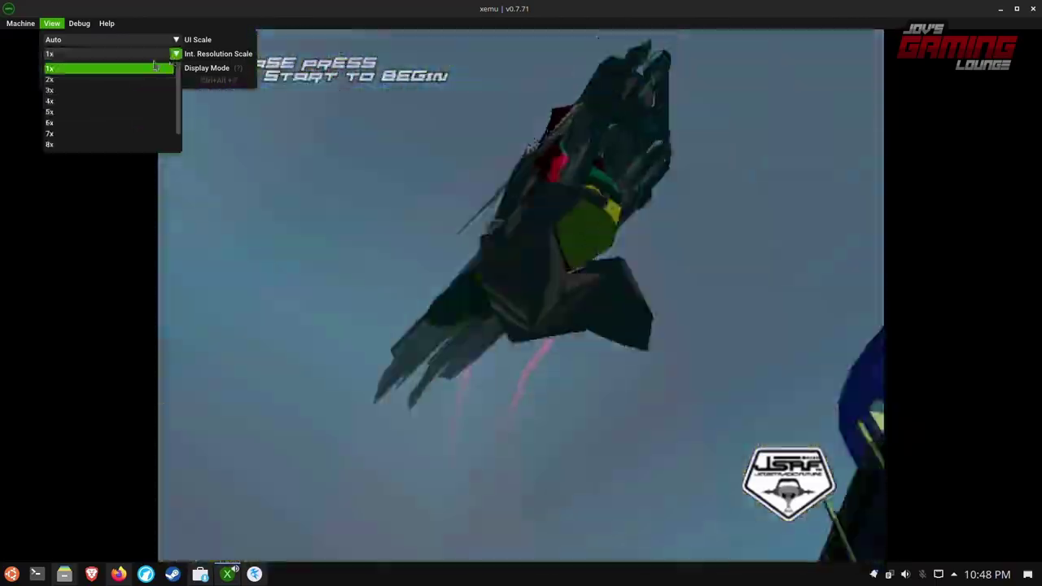
{"action": "left_click", "coordinate": [118, 85]}
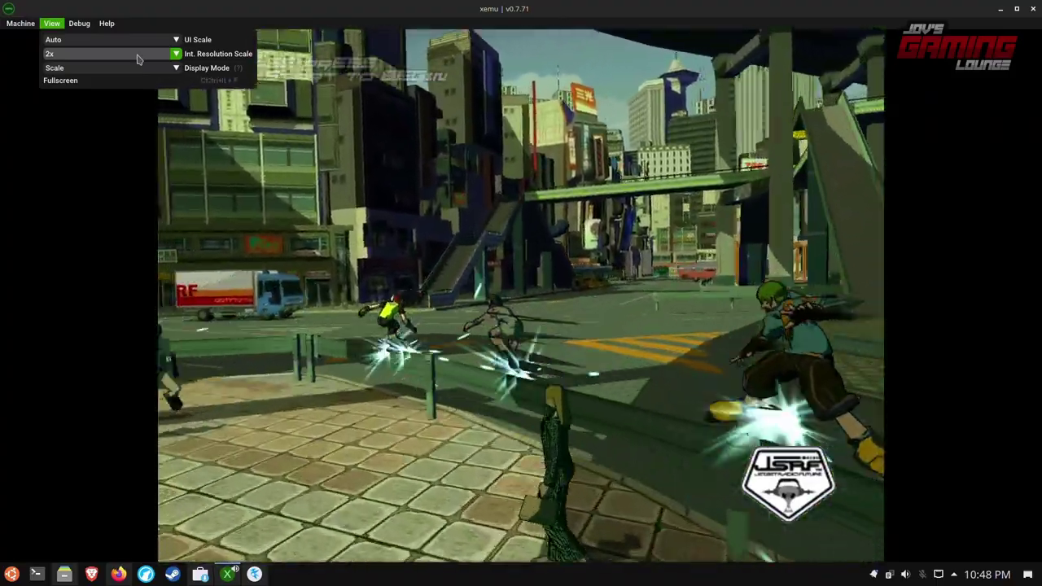
Switch the internal resolution scale to 1x and back to 2x to compare the game's image quality.
{"action": "left_click", "coordinate": [136, 54]}
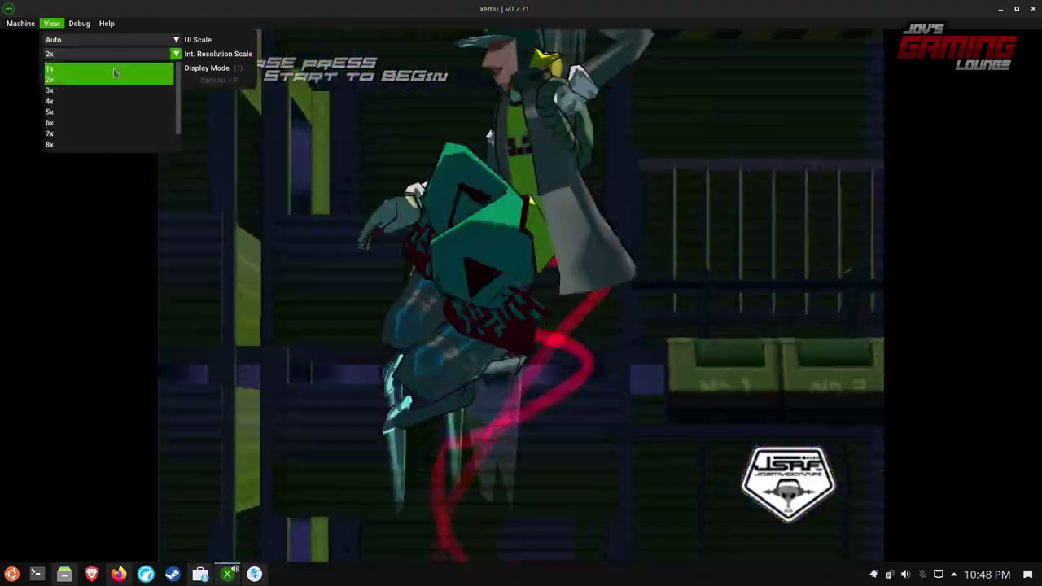
{"action": "left_click", "coordinate": [114, 73]}
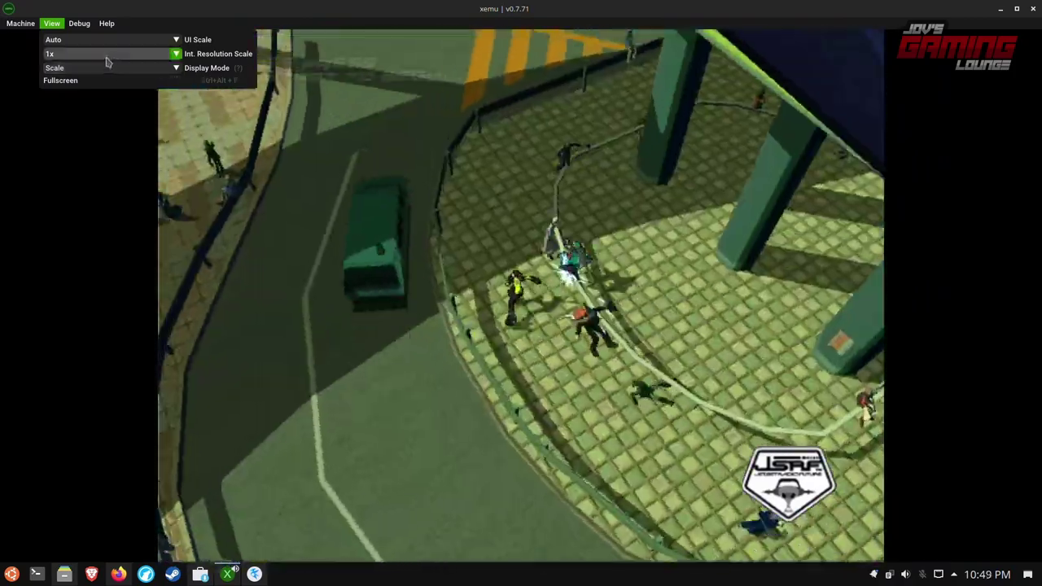
{"action": "left_click", "coordinate": [103, 55]}
{"action": "left_click", "coordinate": [88, 79]}
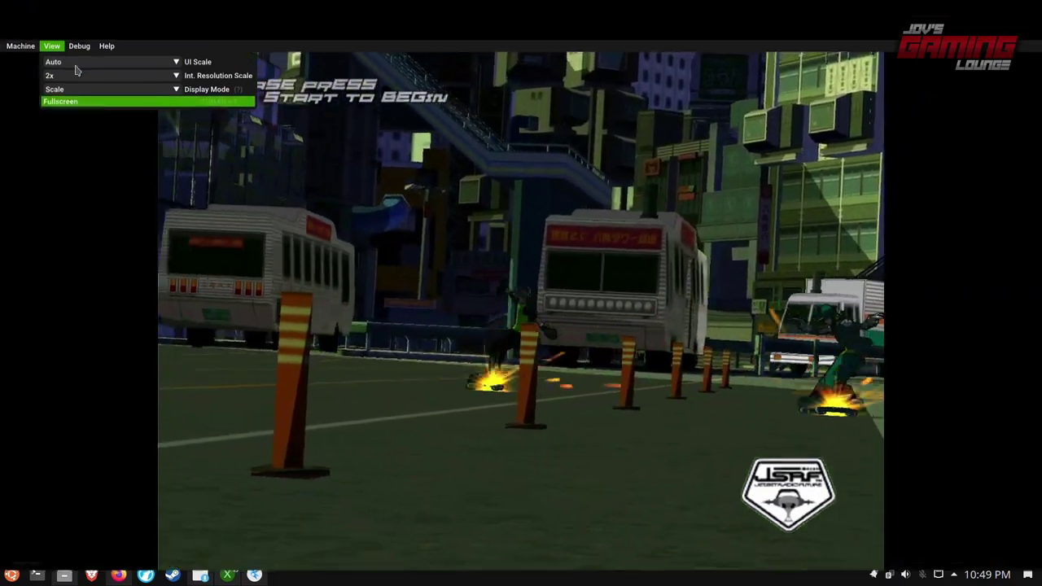
Try fullscreen mode and return to the maximized window.
{"action": "left_click", "coordinate": [61, 80]}
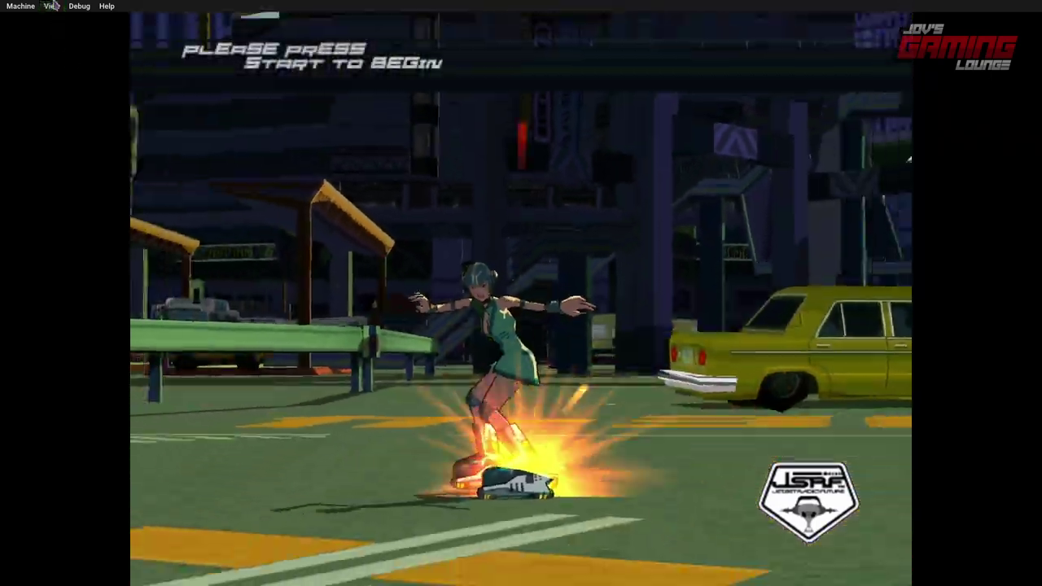
{"action": "left_click", "coordinate": [51, 6]}
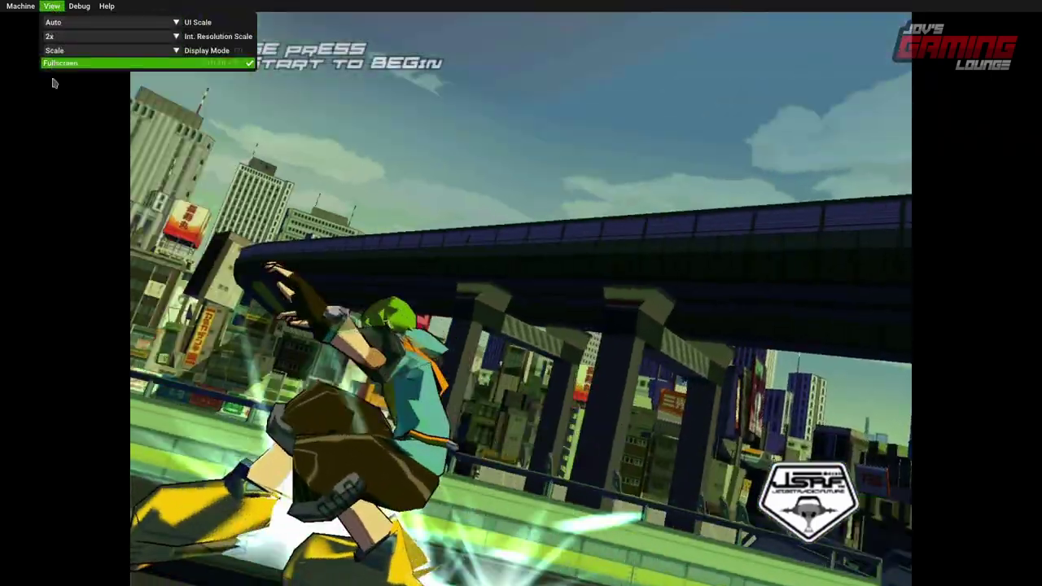
{"action": "left_click", "coordinate": [53, 63]}
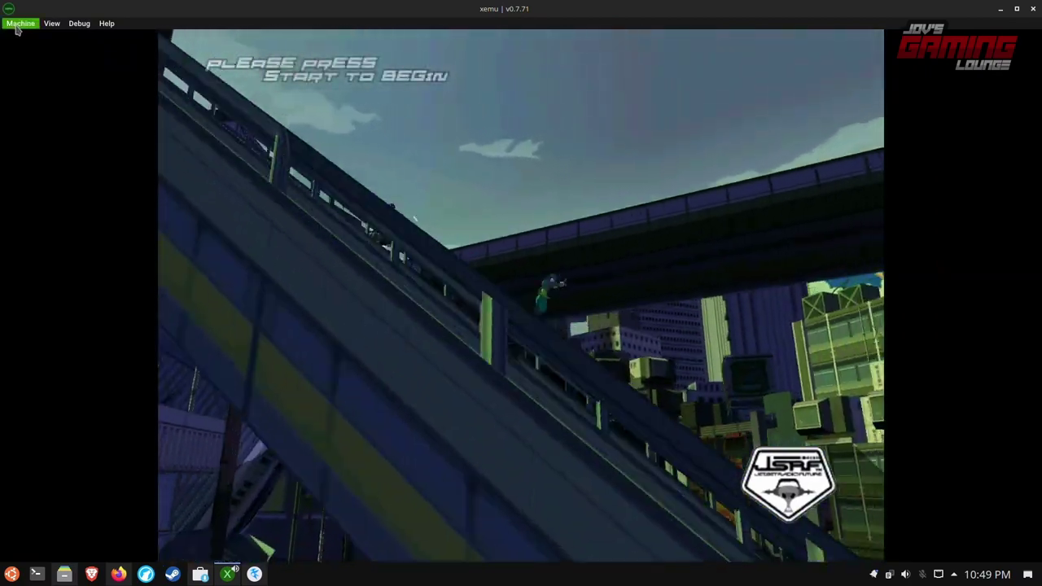
Examine the input devices available for controller port 1 in the Input settings and close the settings.
{"action": "left_click", "coordinate": [18, 25]}
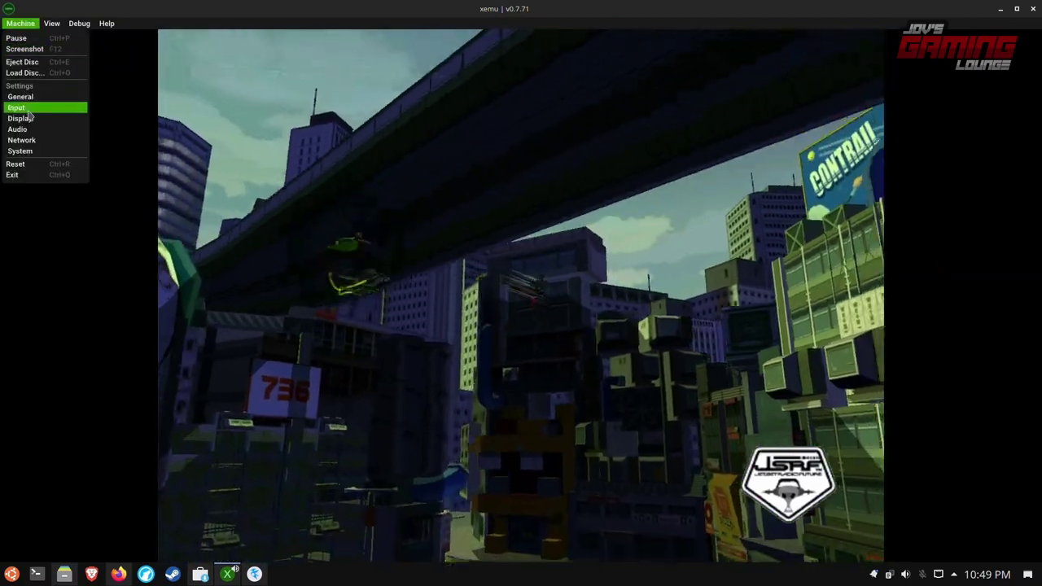
{"action": "left_click", "coordinate": [28, 114]}
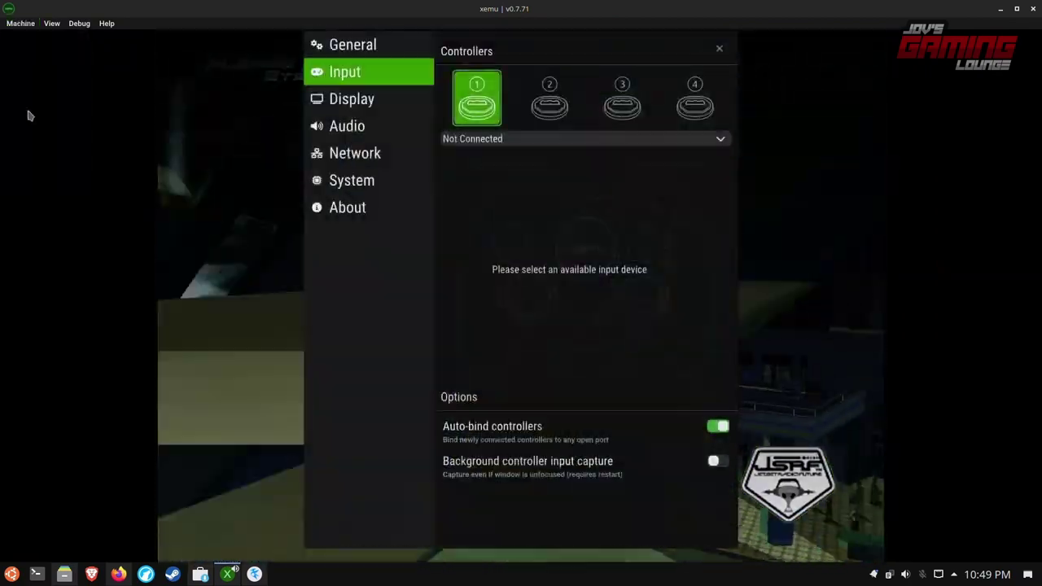
{"action": "left_click", "coordinate": [619, 140]}
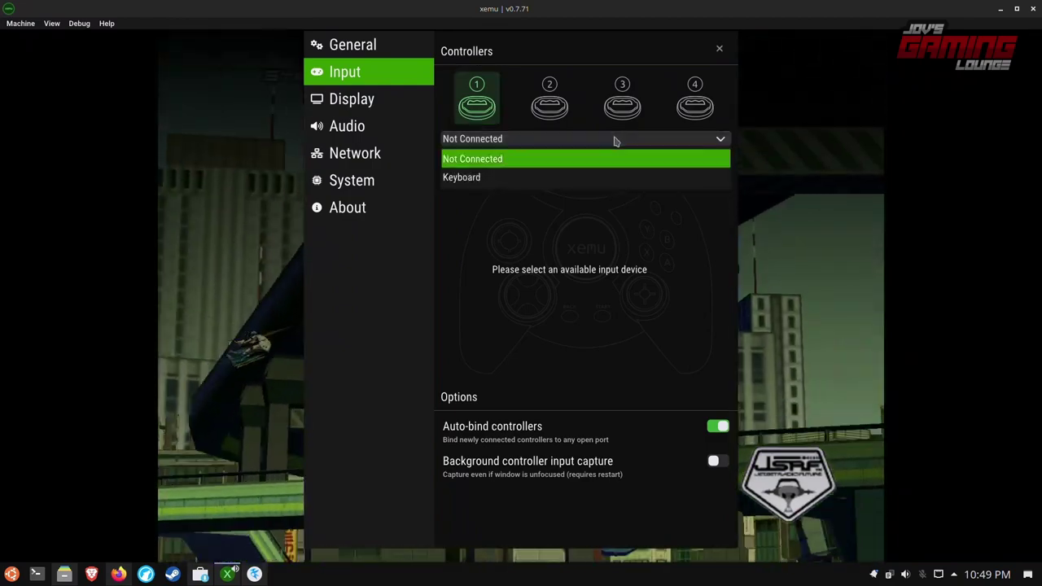
{"action": "left_click", "coordinate": [583, 140]}
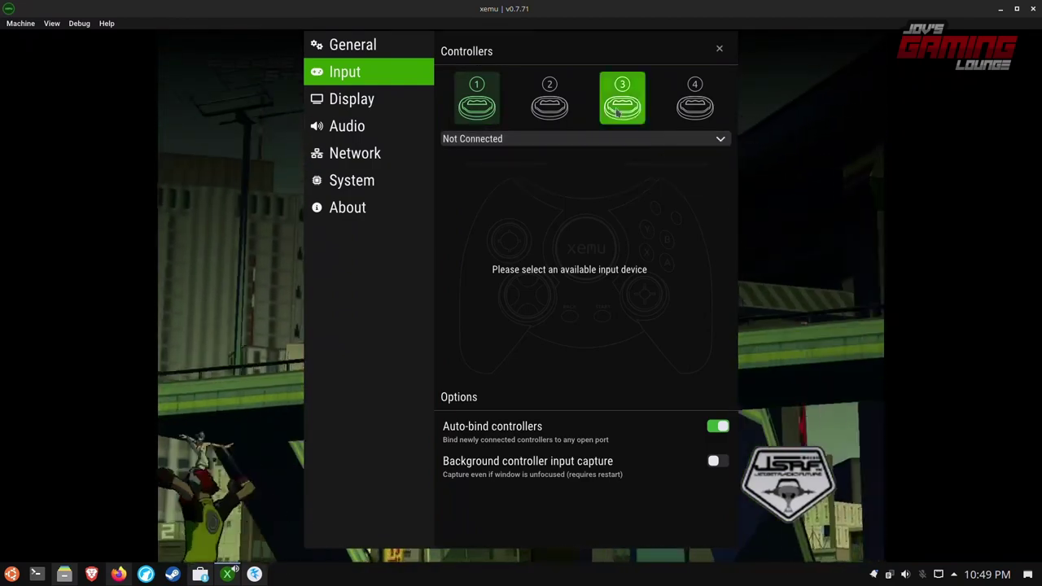
{"action": "key", "text": "Escape"}
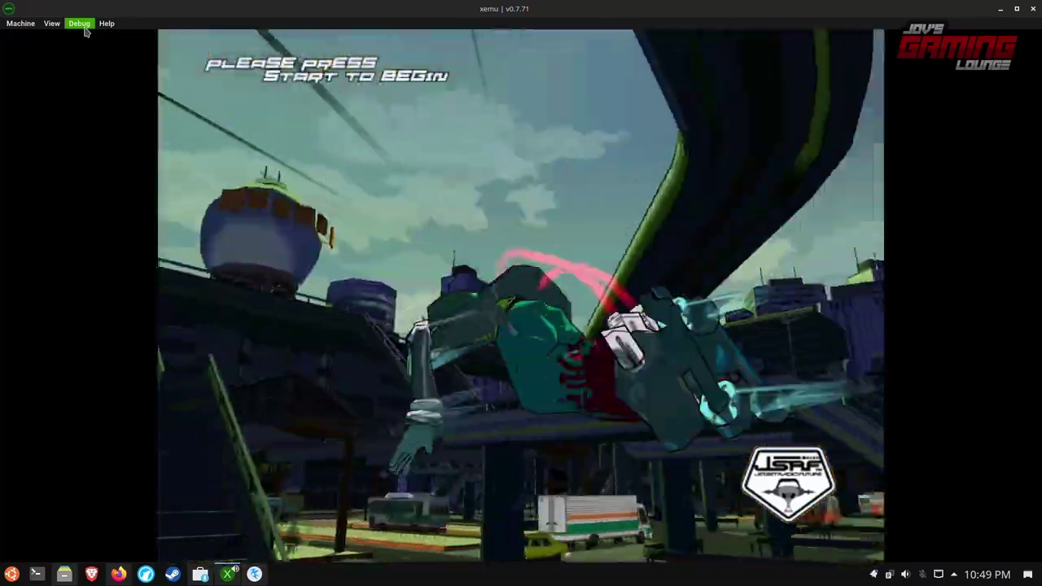
Display the Video Debug overlay, move it to the corner of the game view and shrink it to the FPS and MSPF labels.
{"action": "left_click", "coordinate": [81, 25]}
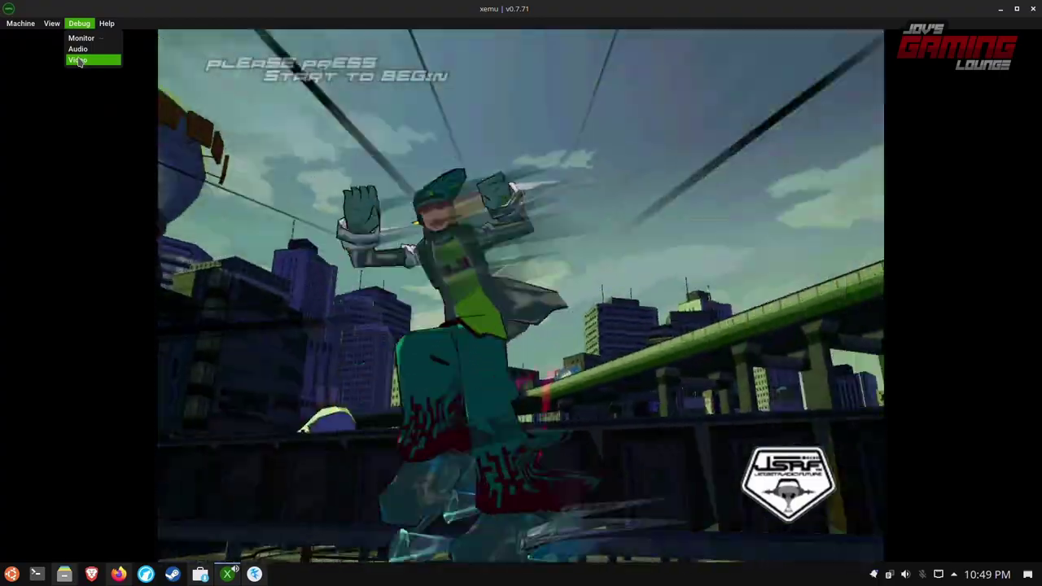
{"action": "left_click", "coordinate": [77, 61]}
{"action": "left_click_drag", "start_coordinate": [96, 61], "coordinate": [74, 50]}
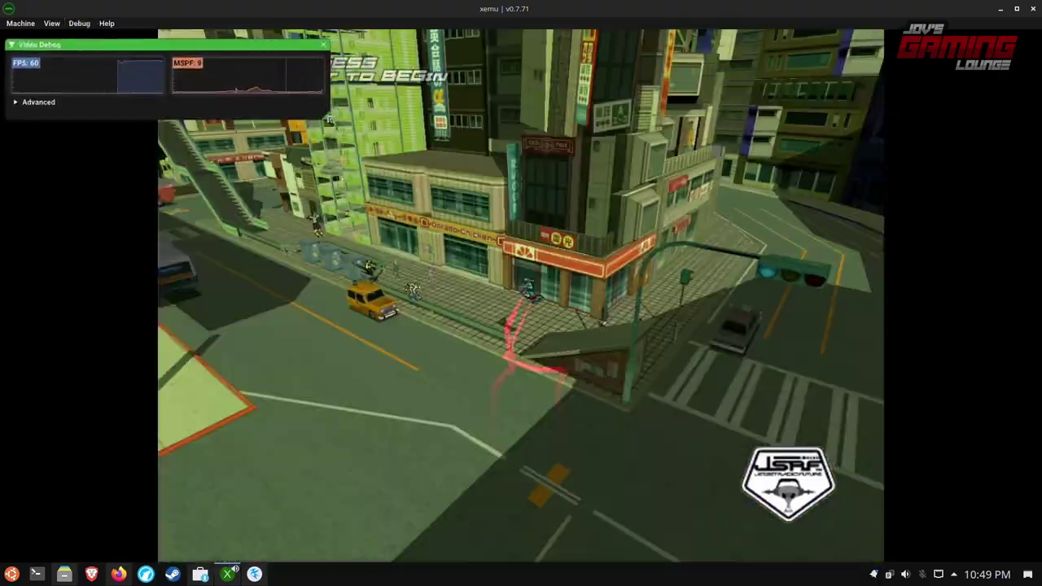
{"action": "left_click_drag", "start_coordinate": [329, 118], "coordinate": [104, 72]}
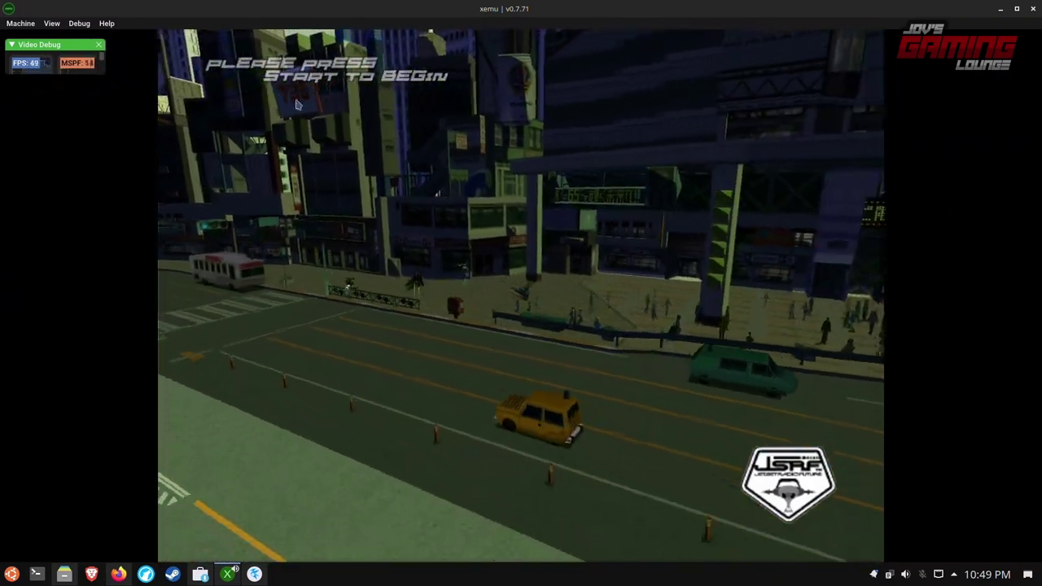